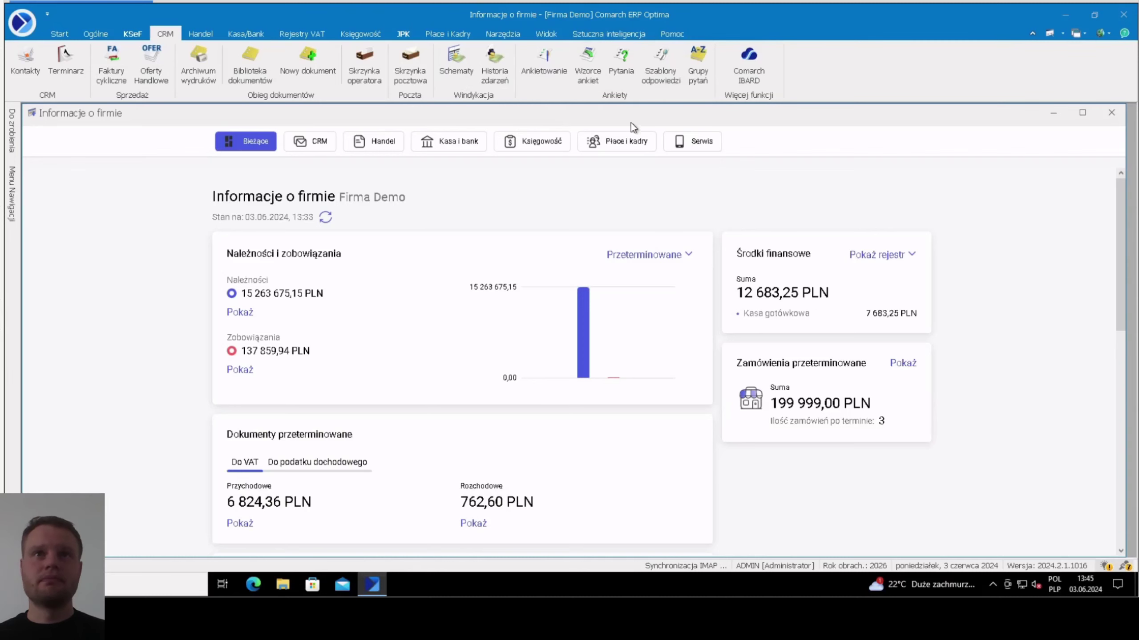
- Create a new survey template with code "wzor 1" and both its name and description set to "Przykładowa ankieta"
click(592, 57)
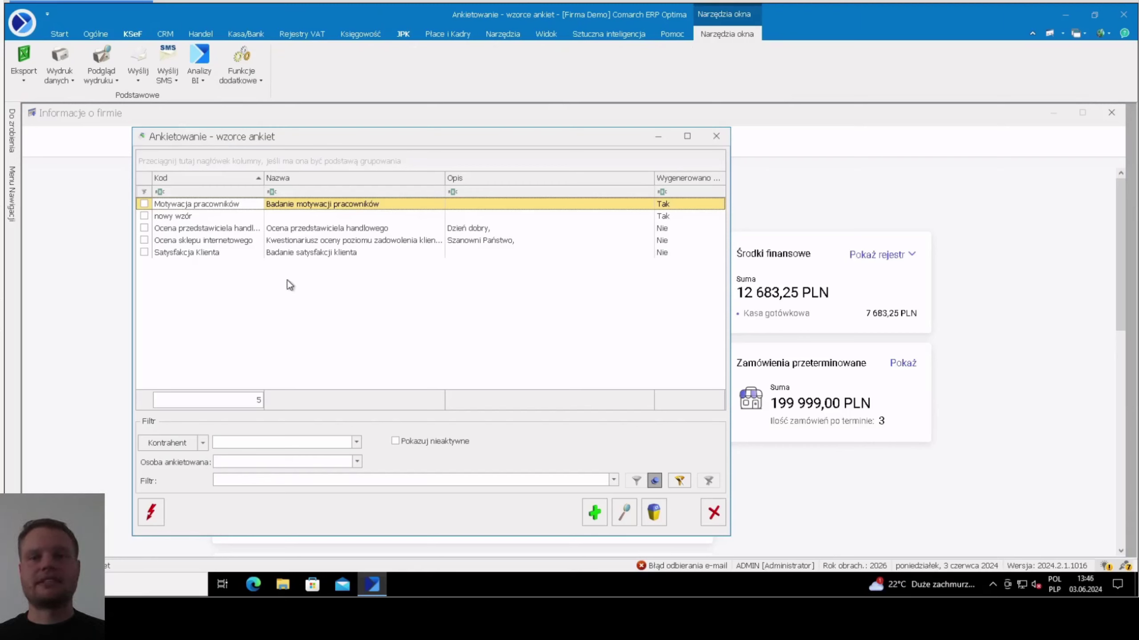
click(594, 512)
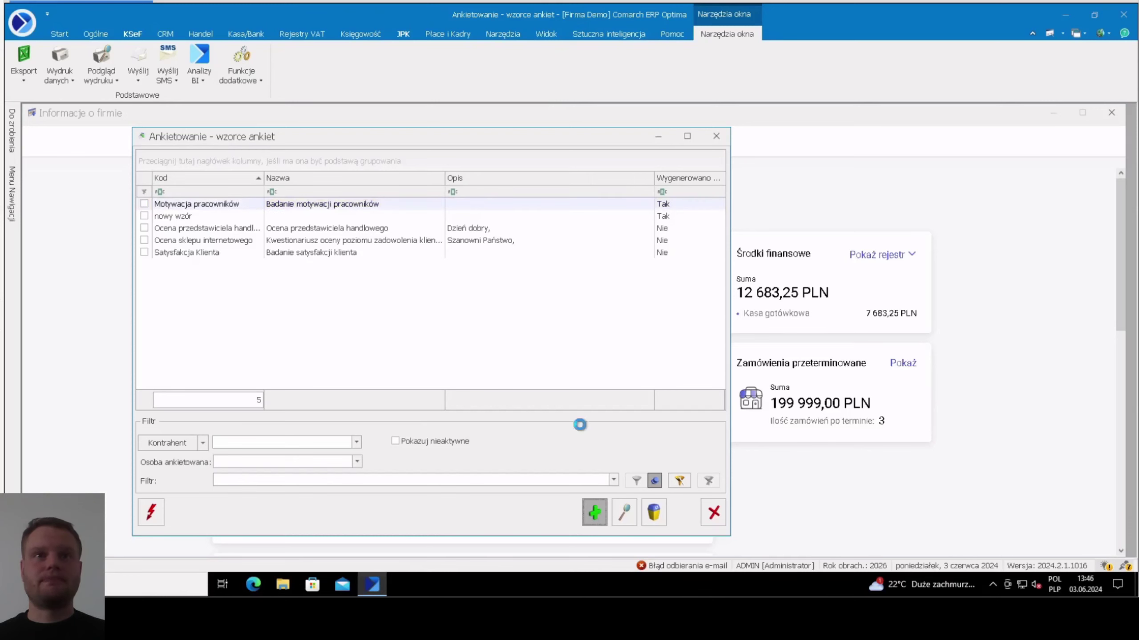
text(wzor 1)
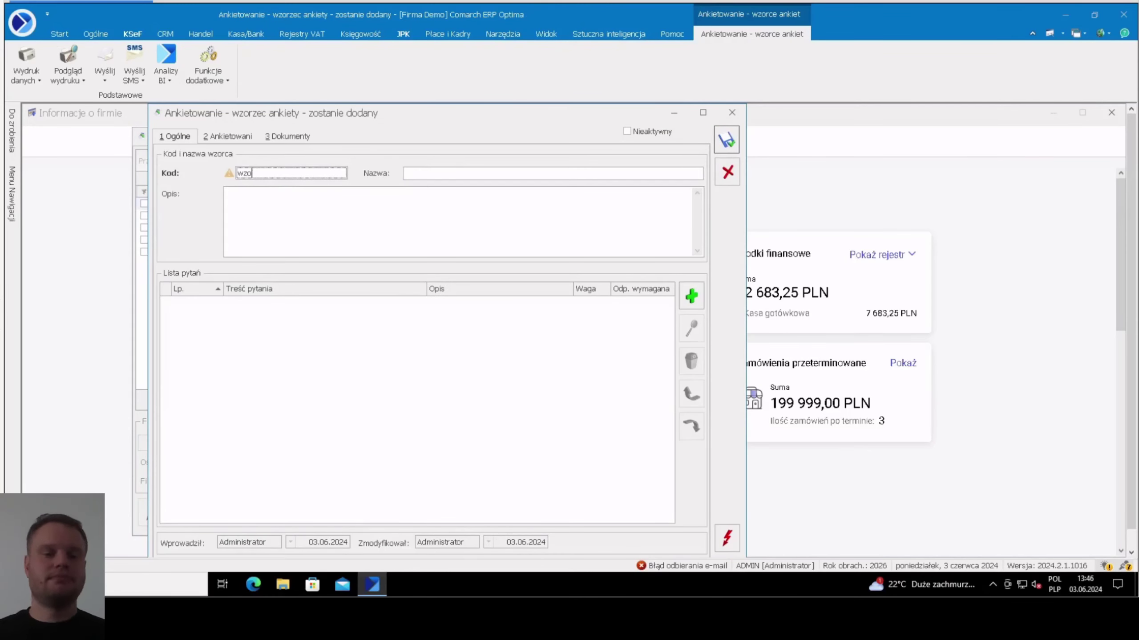
key(Tab)
text(Przykładowa ankieta)
key(shift+Tab)
text(Przykładowa ankieta)
key(Tab)
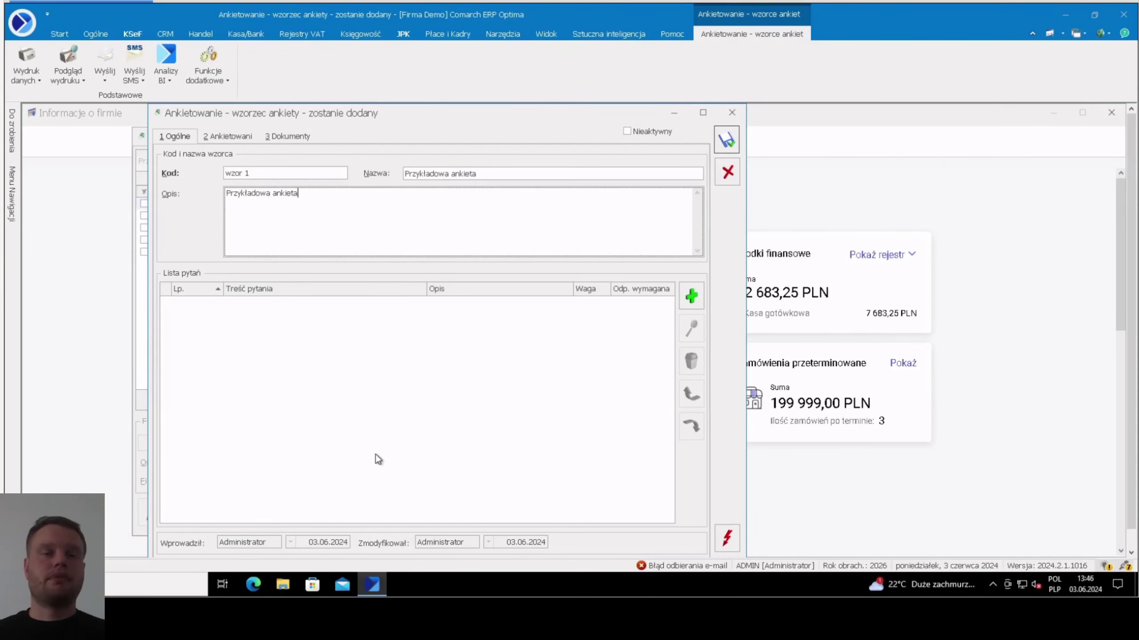
click(376, 460)
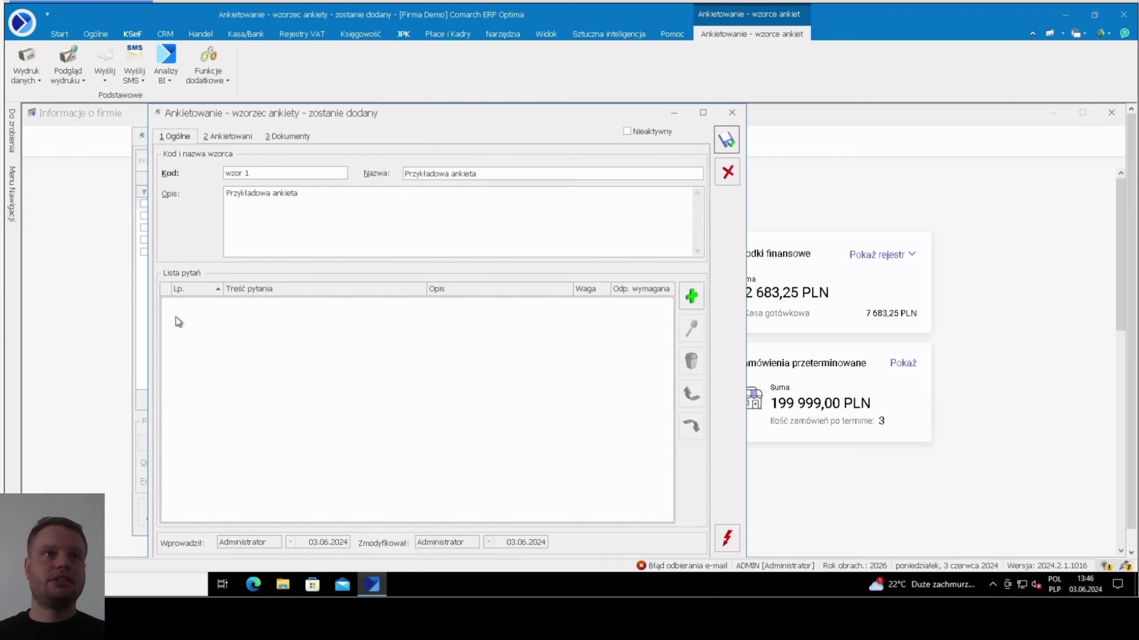
- Browse the question dictionary for the template's question list and start a new question with the content "Pytanie do filimu"
click(691, 297)
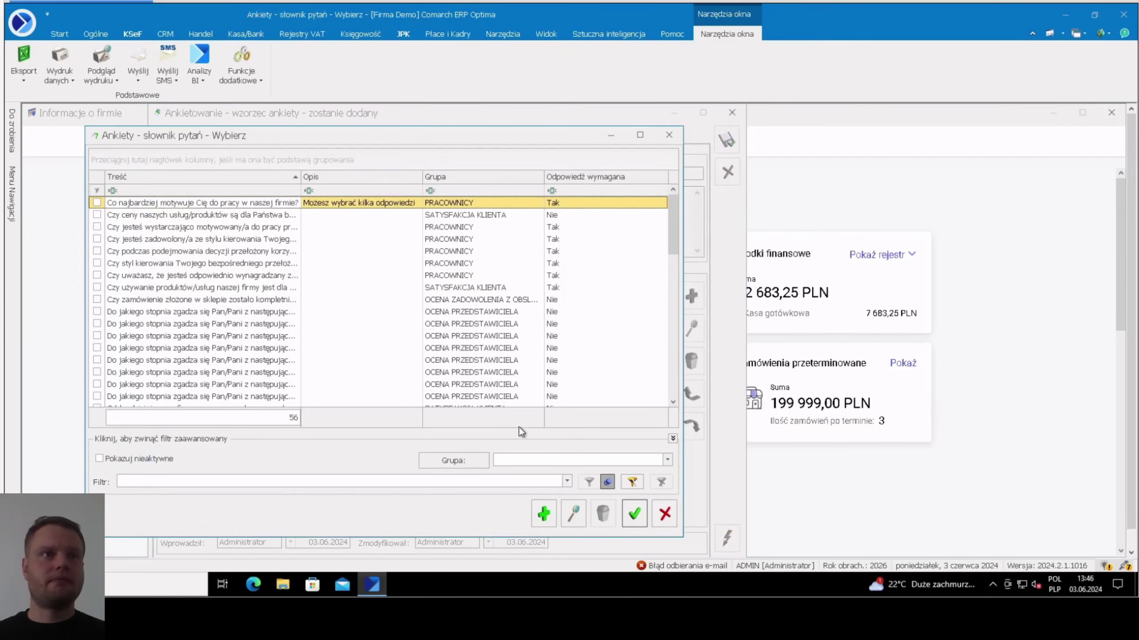
scroll(178, 224, down, 10)
scroll(177, 277, up, 6)
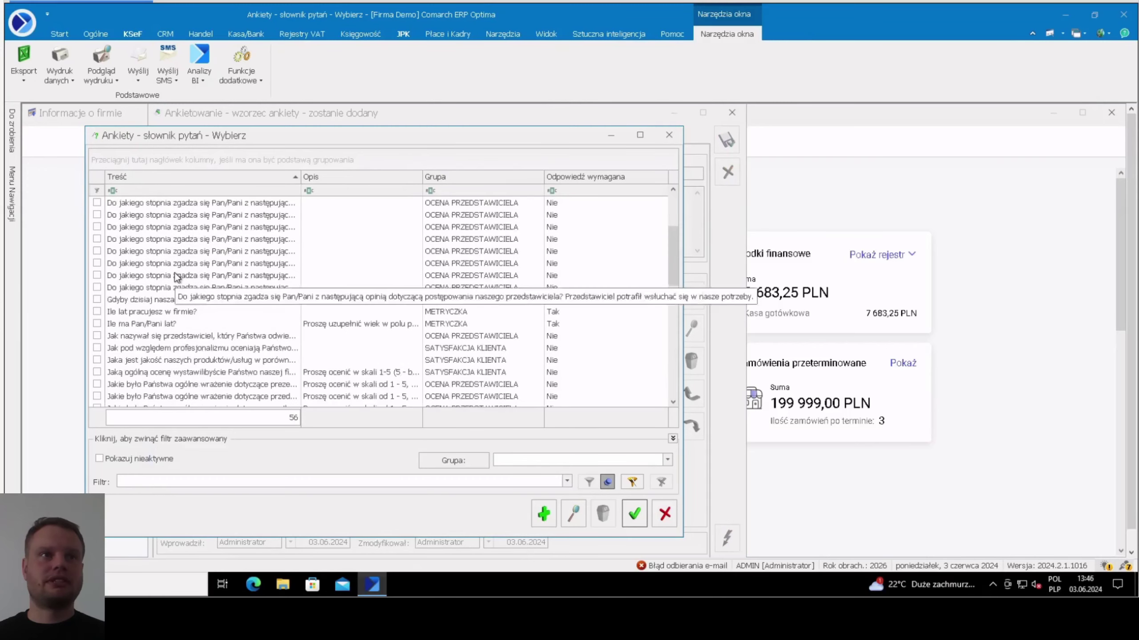
scroll(177, 277, up, 4)
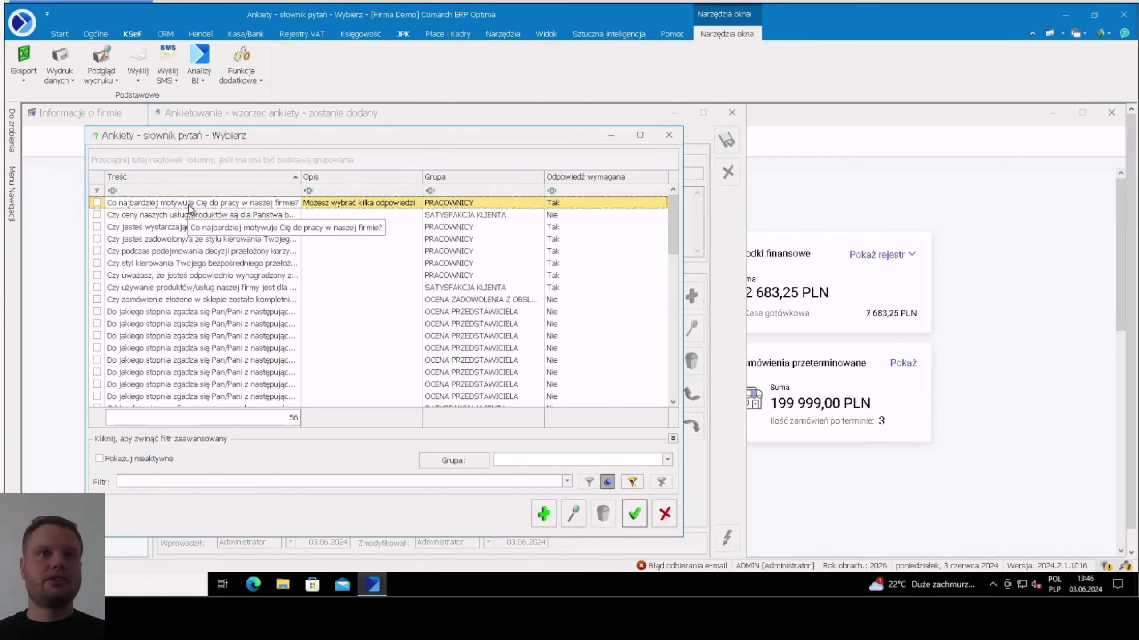
scroll(190, 208, down, 13)
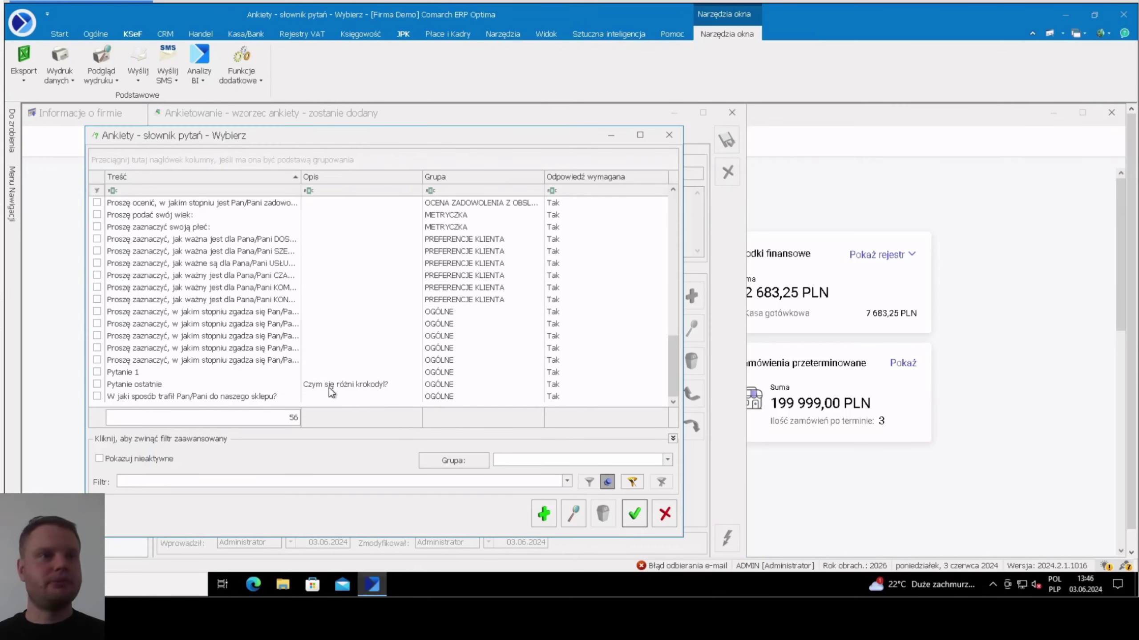
click(122, 373)
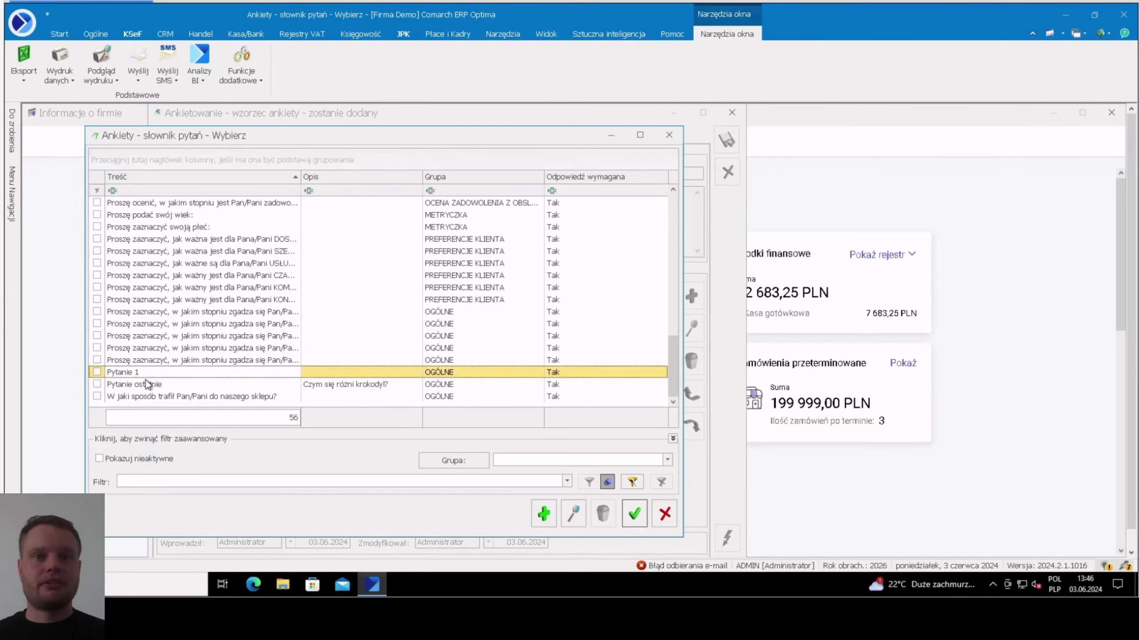
click(541, 517)
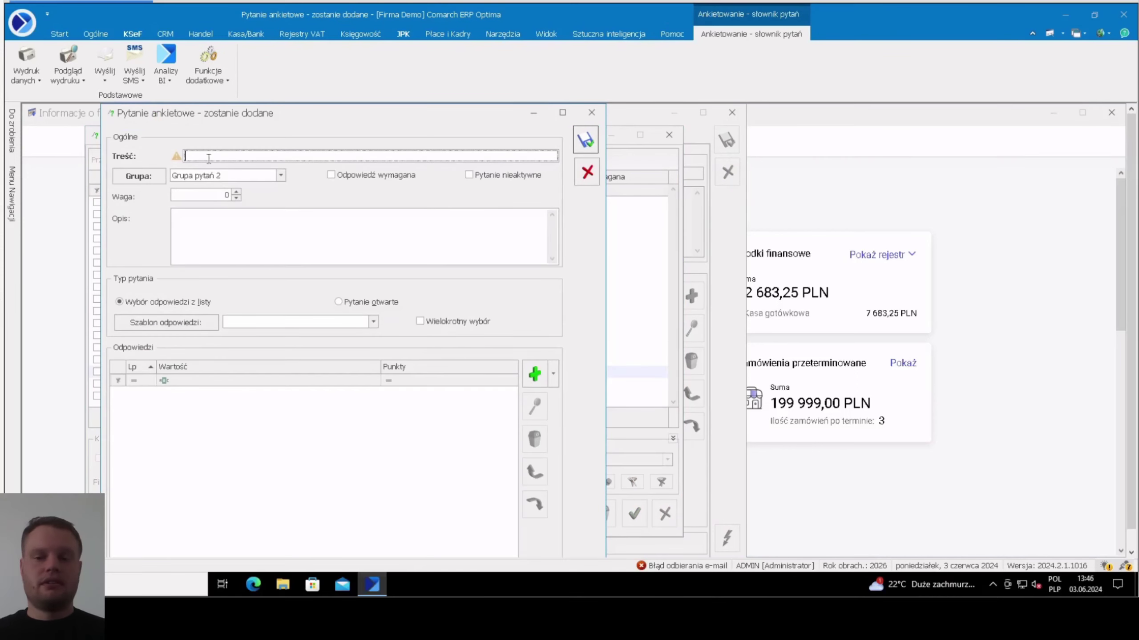
text(P)
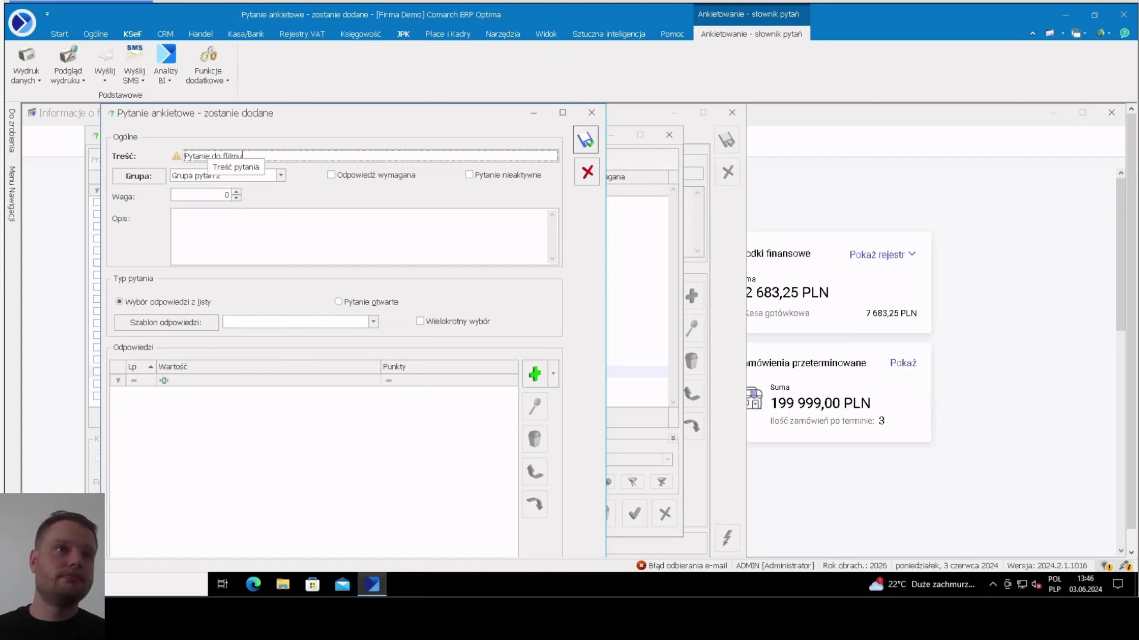
text(ytanie do filimu)
click(227, 231)
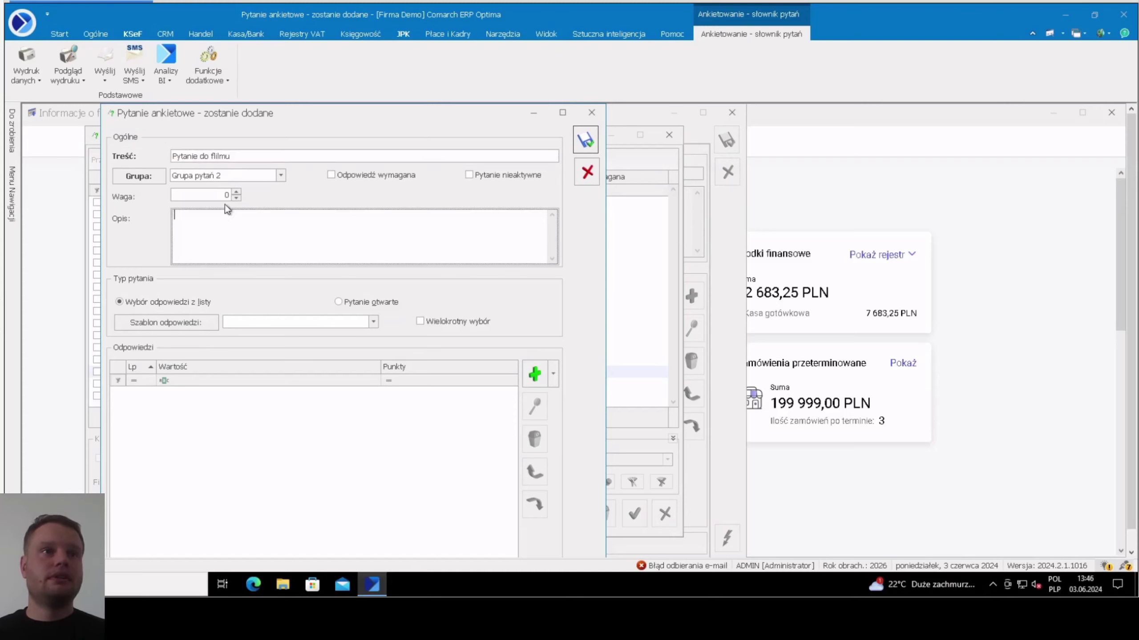
- Assign the question to Grupa pytań 2, make an answer required, set the weight to 100 and enter the description "Ważne pytanie"
click(280, 179)
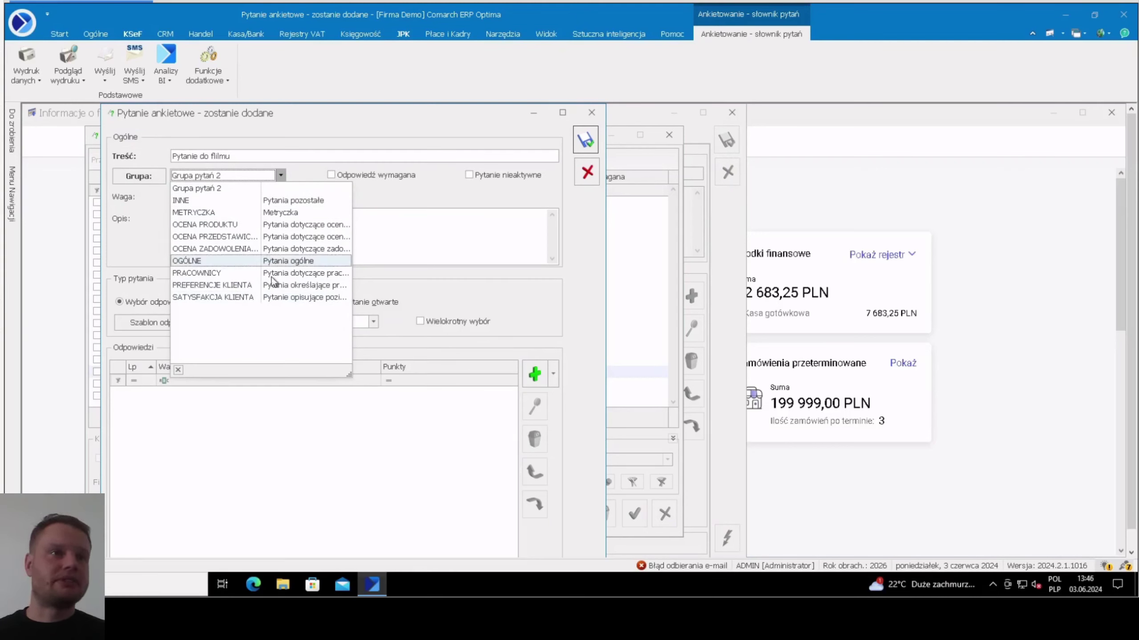
click(229, 189)
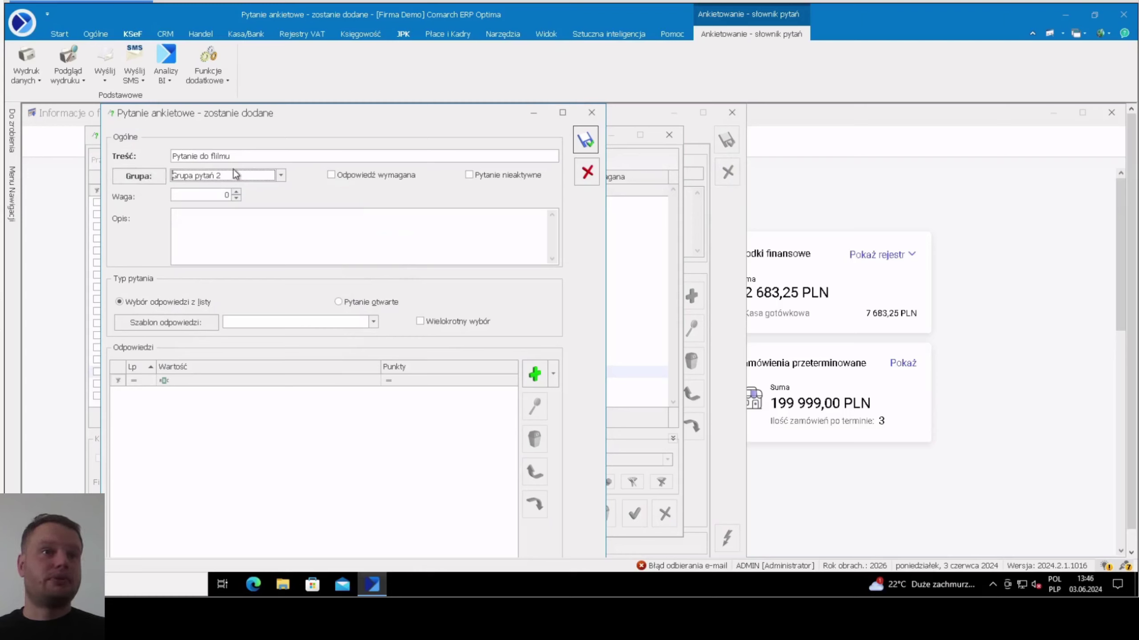
click(372, 176)
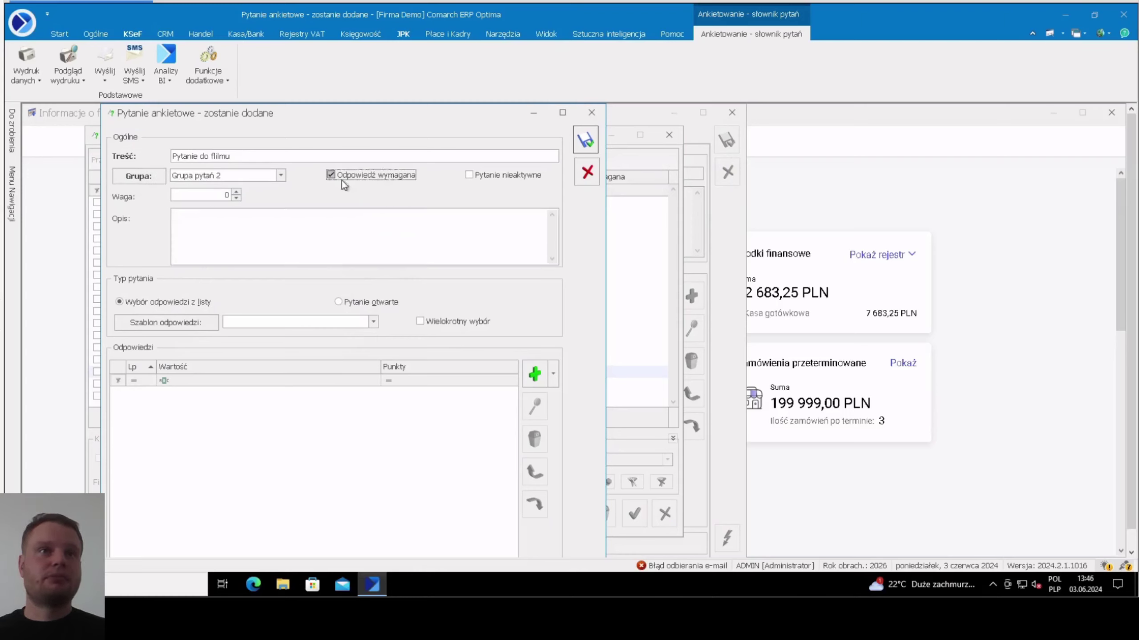
click(202, 196)
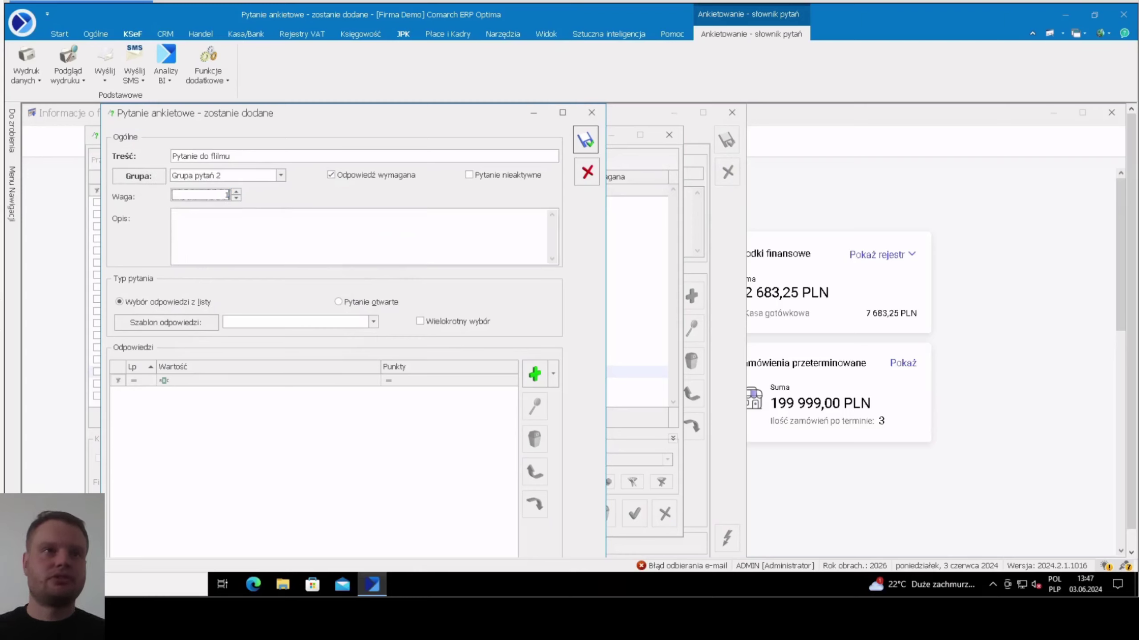
click(198, 232)
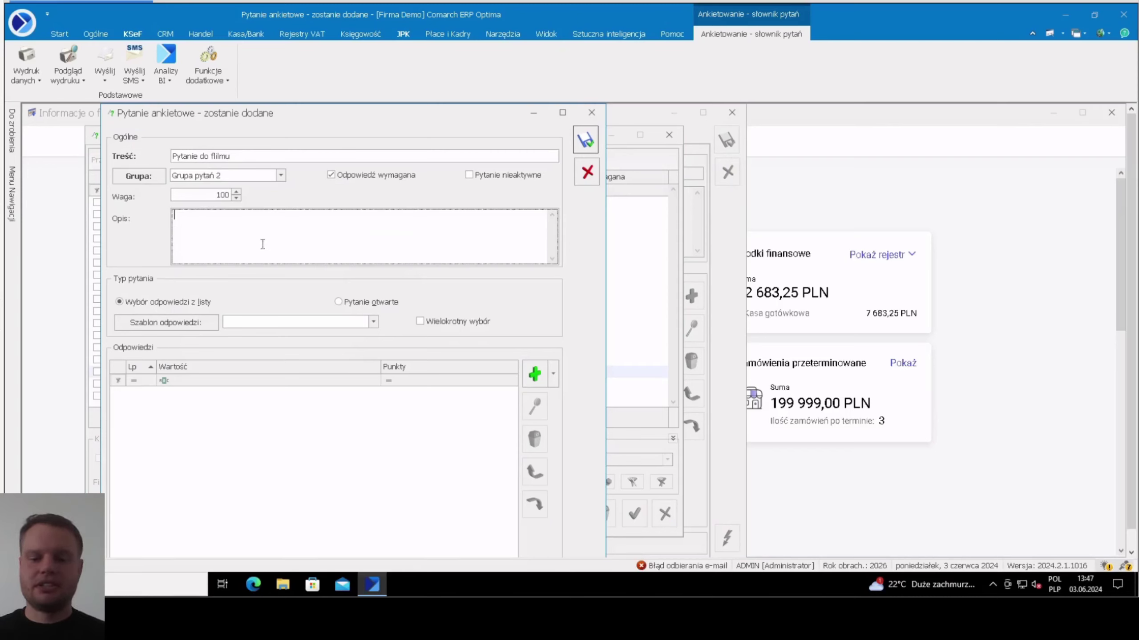
text(Ważne pytanie)
- Replace the question's content with "Czy ten filkmik jest super?"
click(204, 155)
key(BackSpace)
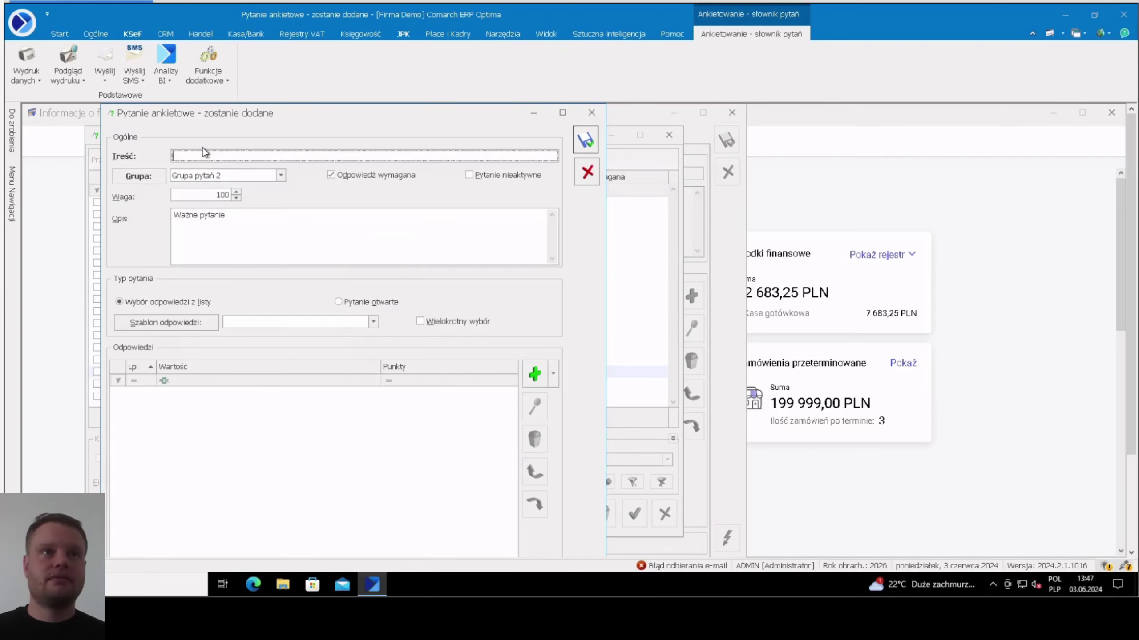
text(C)
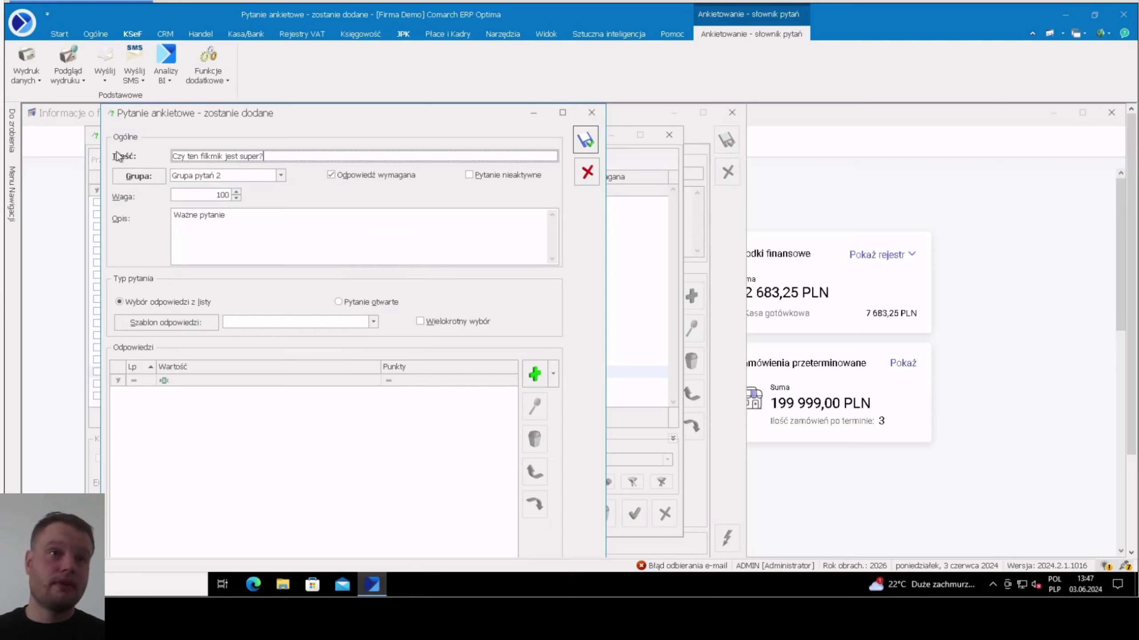
- Add the answers "Tak" and "Nie" with 1 point each, plus the INNE option, to the question
click(553, 374)
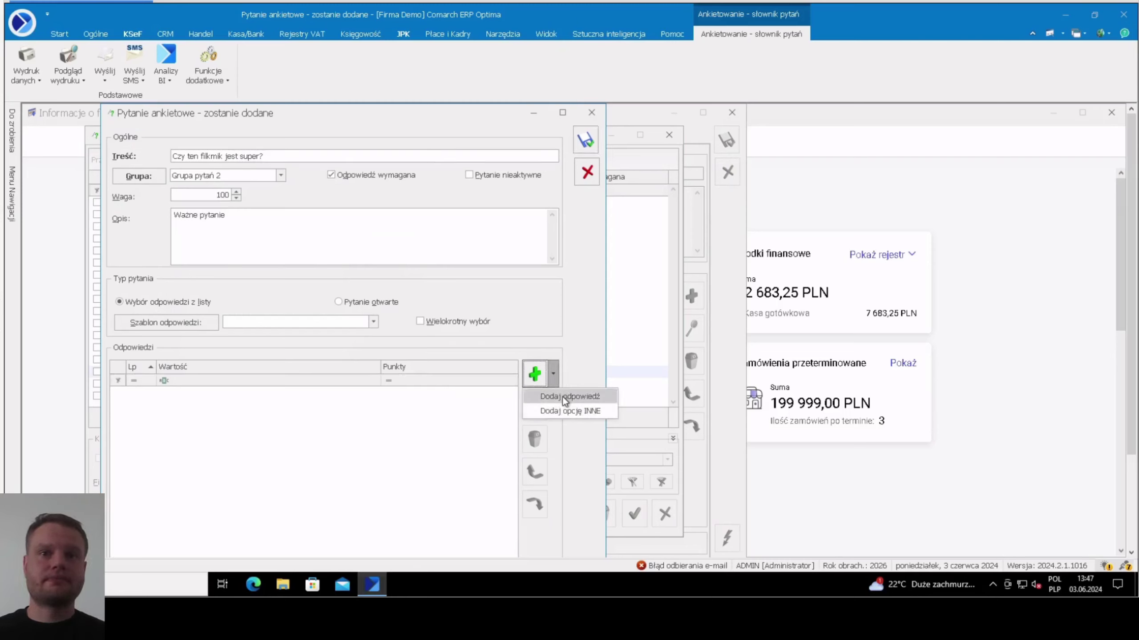
click(569, 396)
text(Tak)
key(Return)
click(533, 373)
text(Nie)
key(Return)
click(553, 374)
click(570, 411)
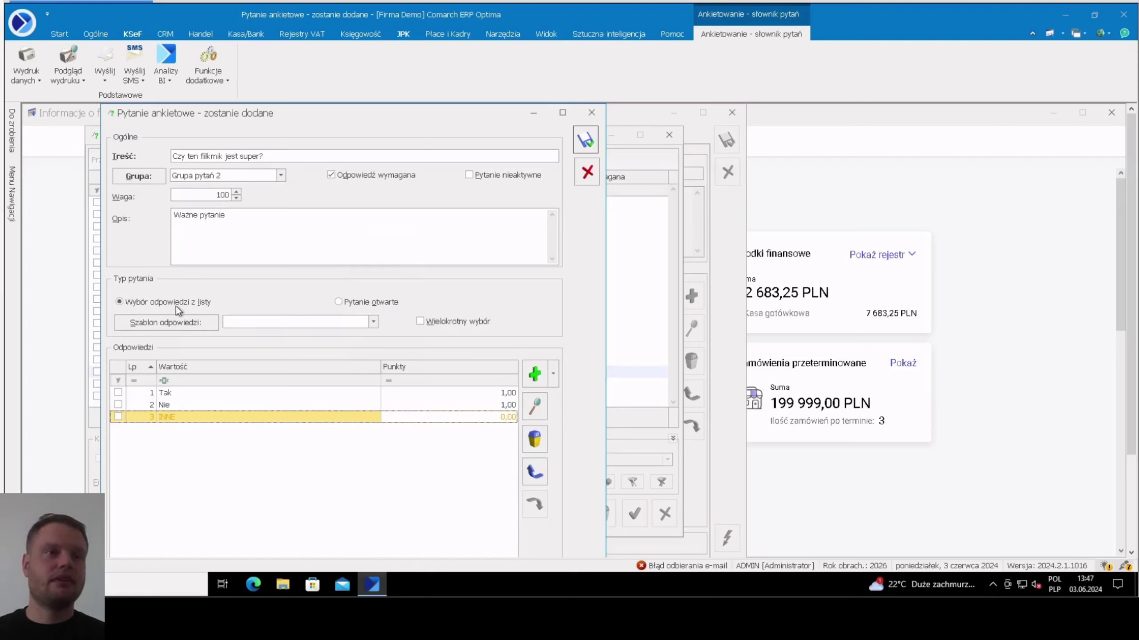
click(227, 385)
click(220, 393)
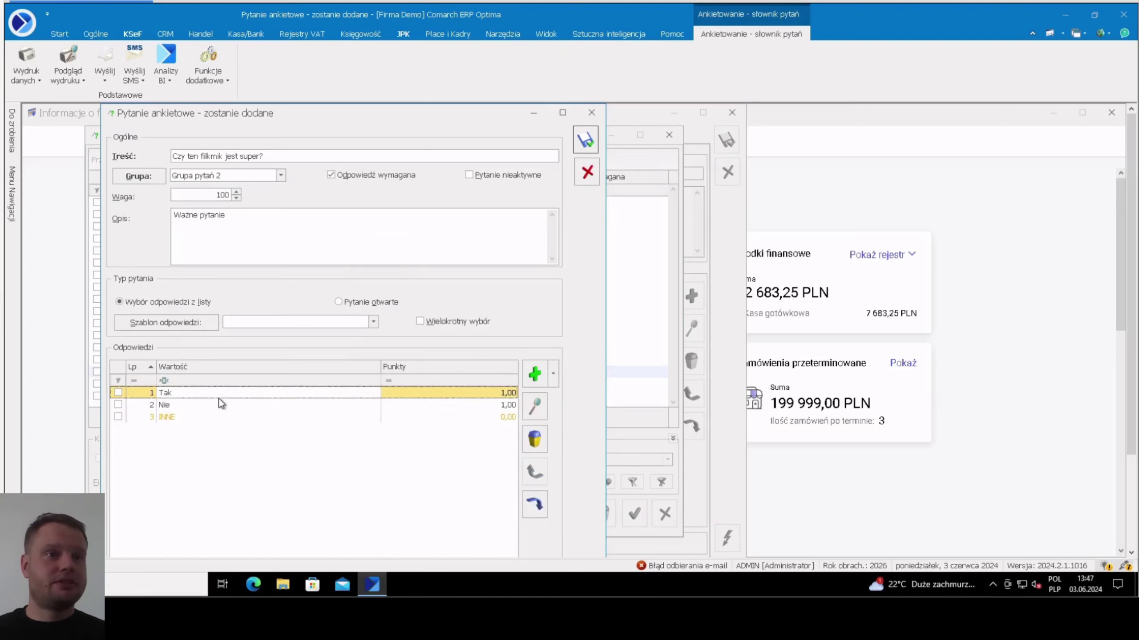
click(218, 404)
click(210, 417)
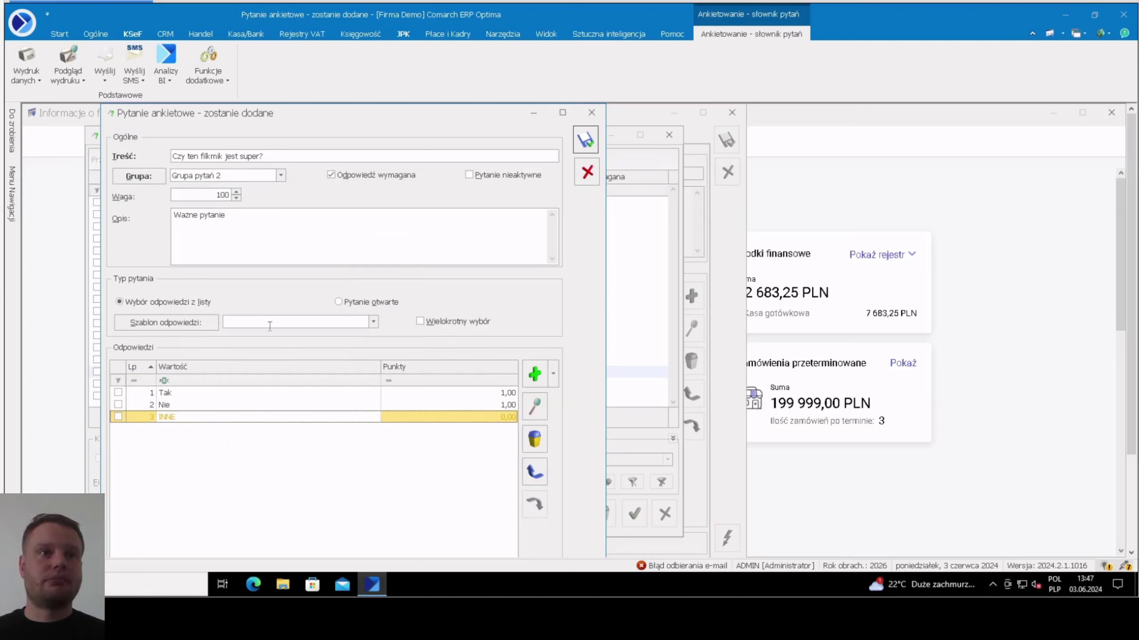
- Apply the "Skala 1-5" answer template and change the question's content to "Ja bardzo ten filkmik jest super?"
click(375, 323)
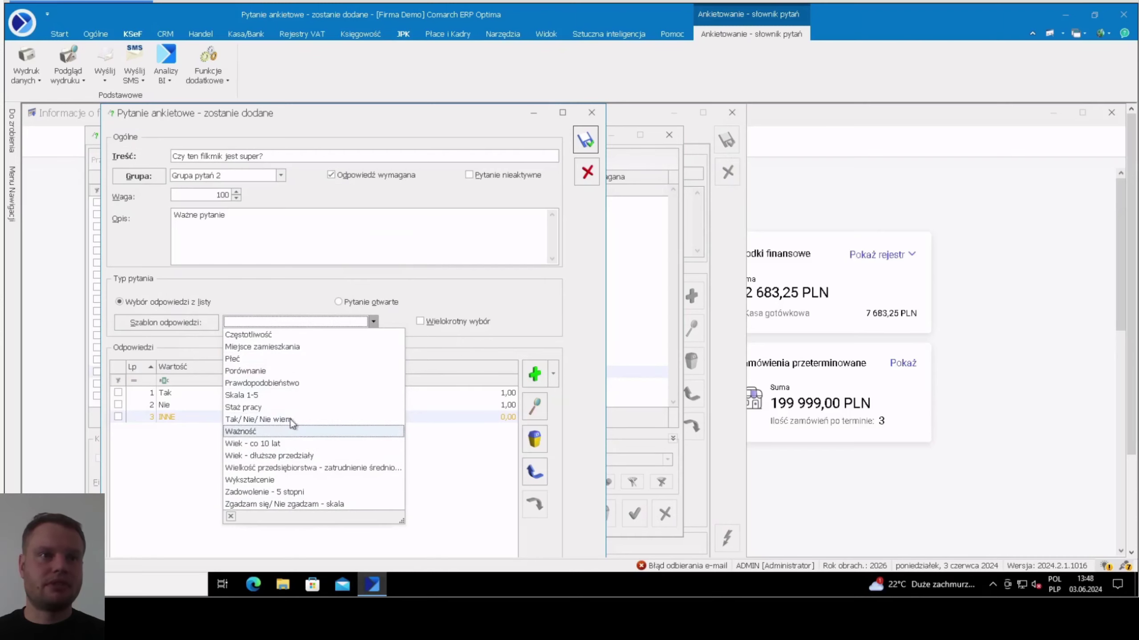
click(271, 398)
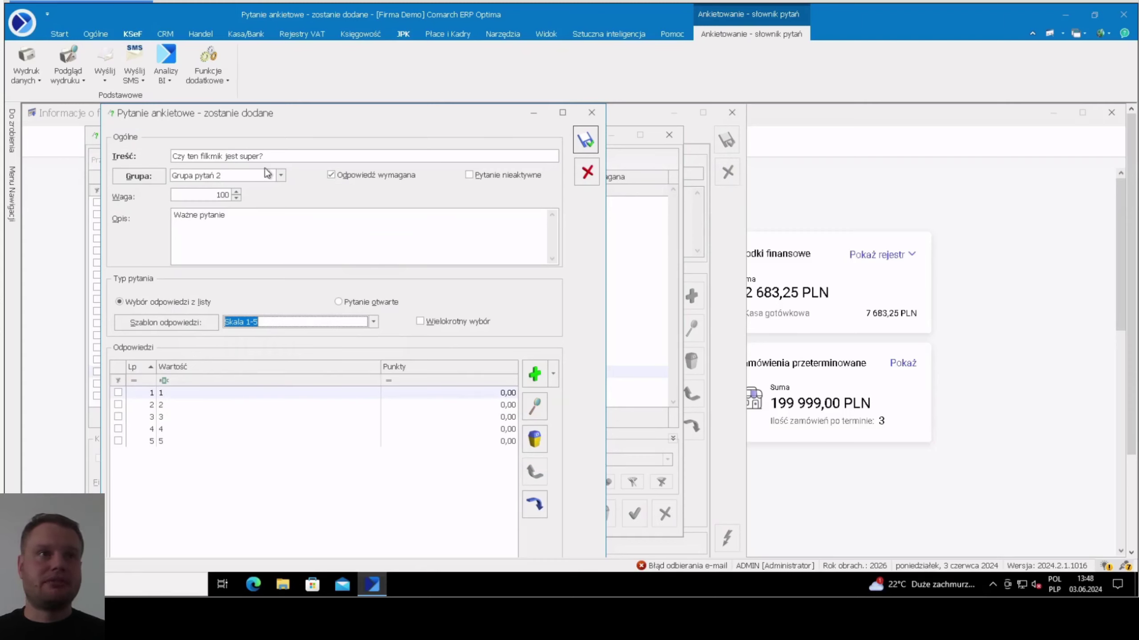
double_click(182, 156)
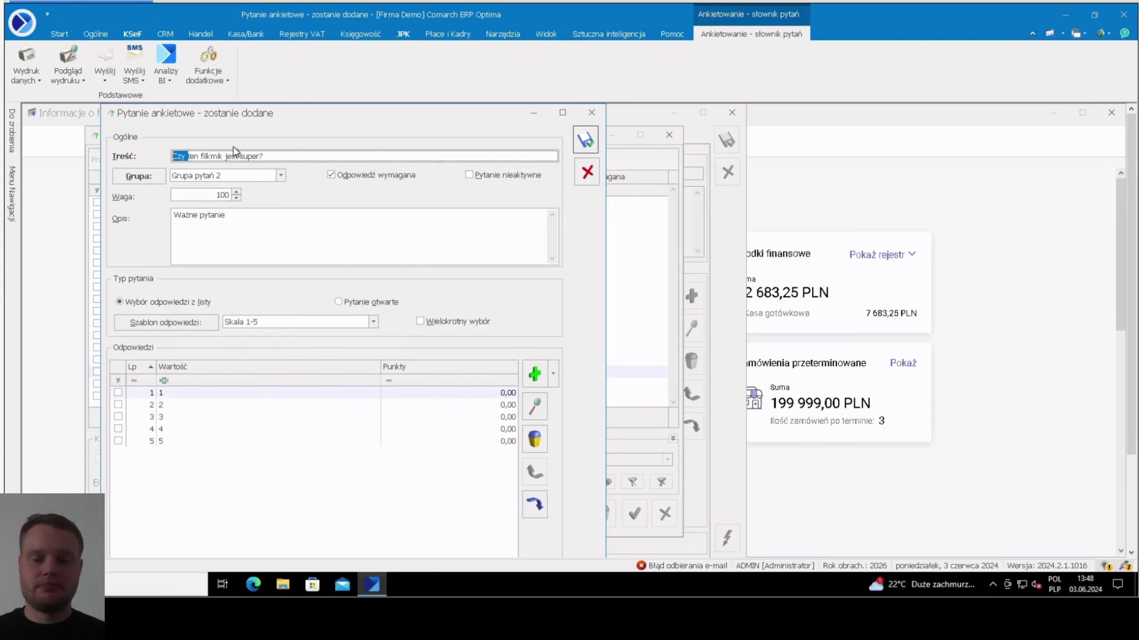
text(Ja bardzo)
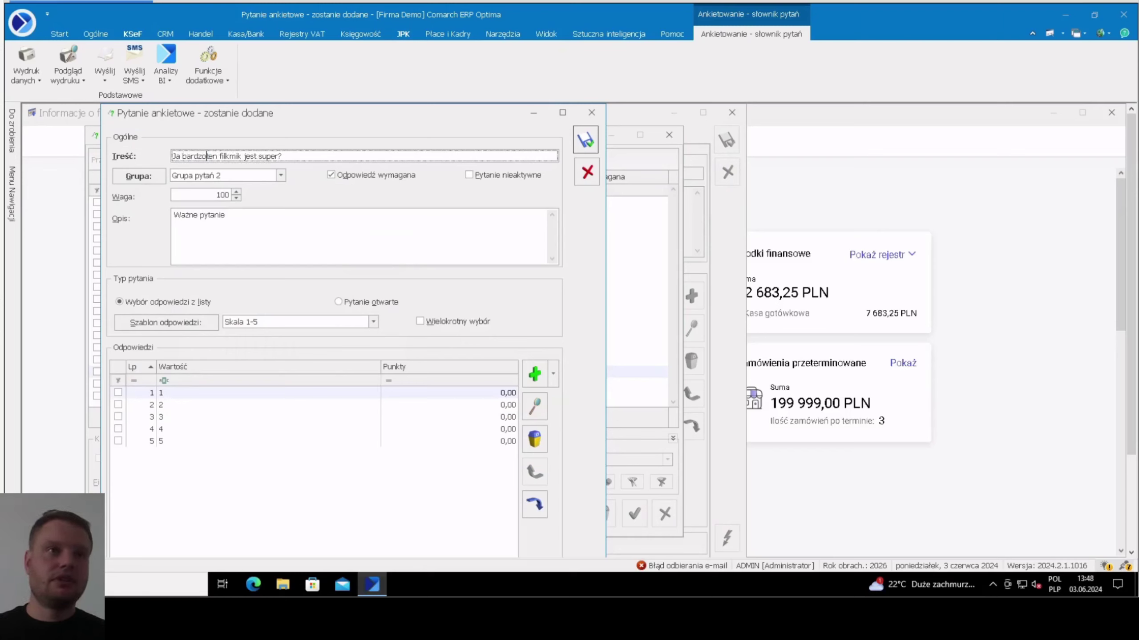
click(439, 516)
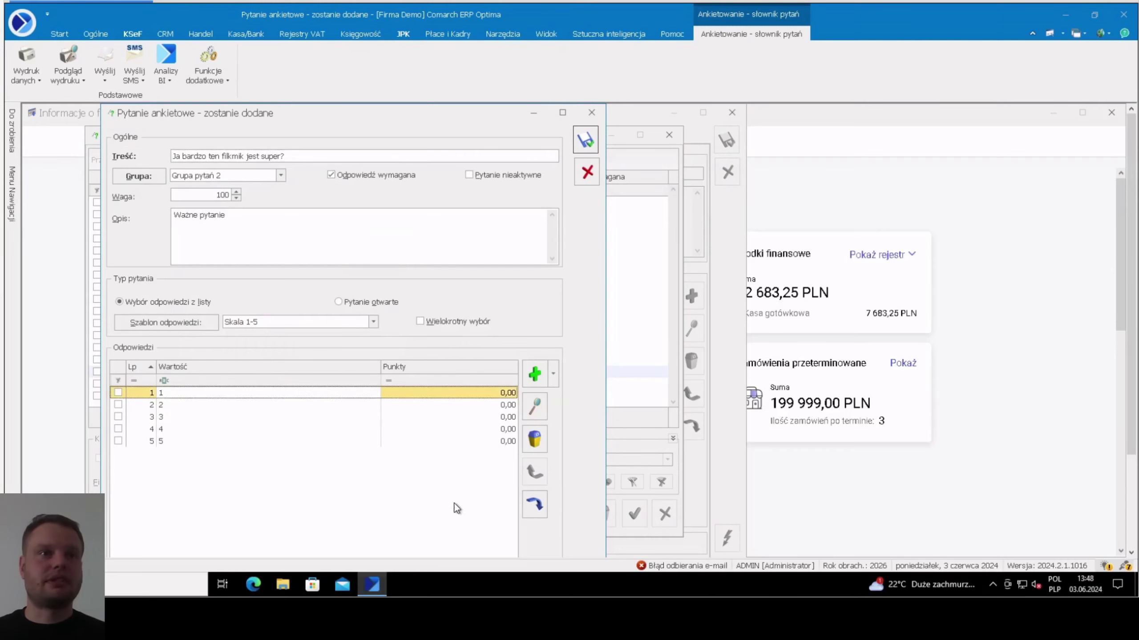
click(340, 239)
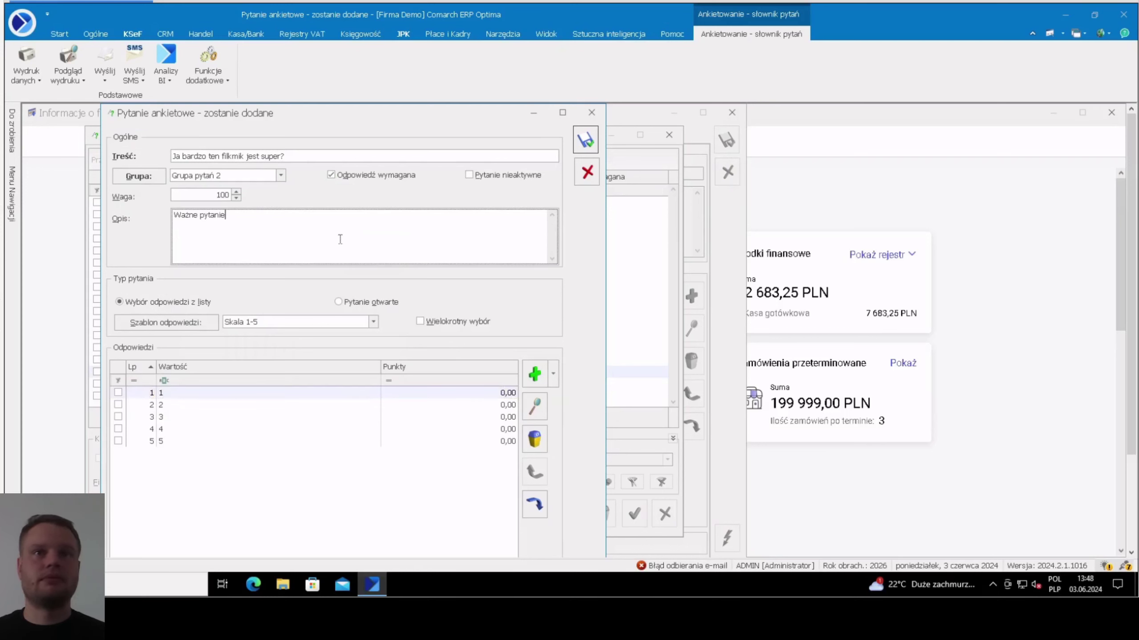
- Save the new question and add it to the survey template's question list
click(586, 143)
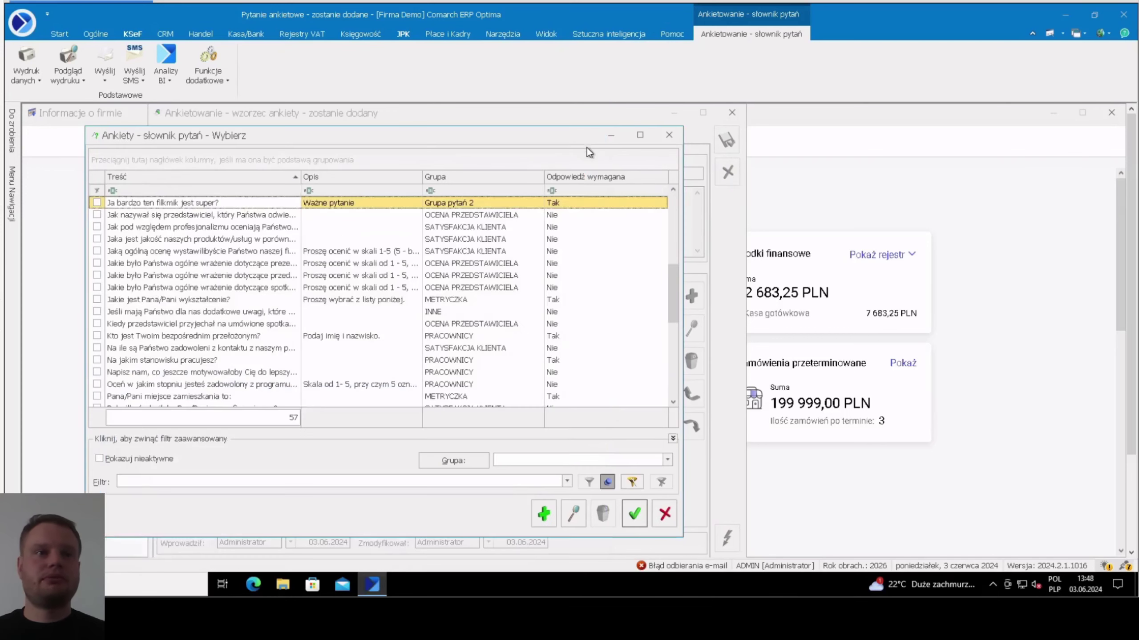
click(638, 516)
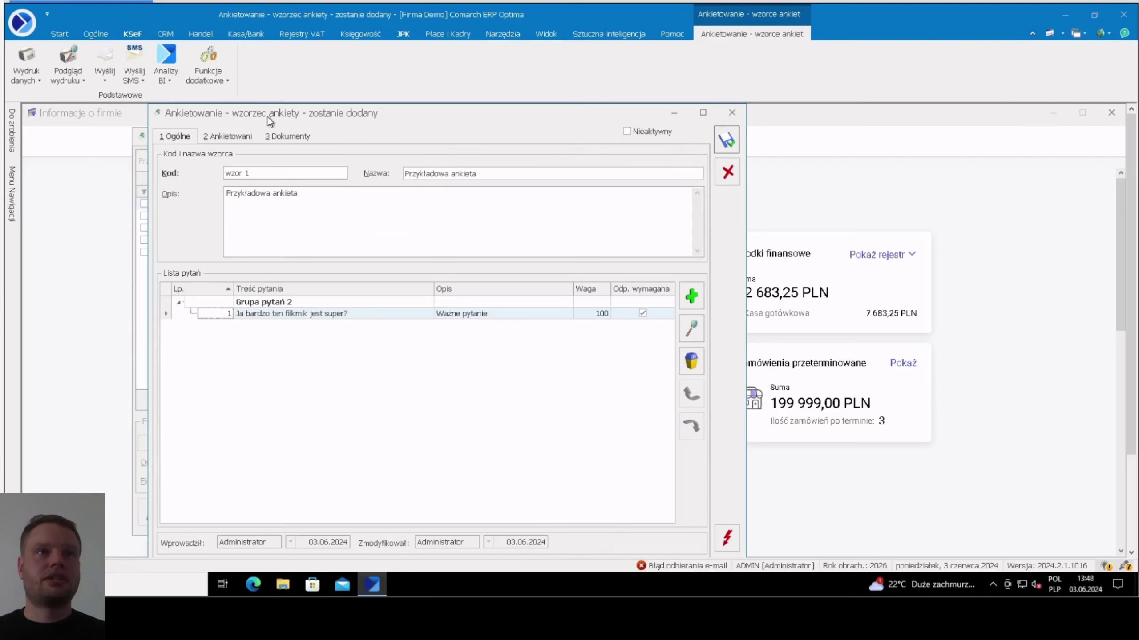
click(248, 304)
click(244, 314)
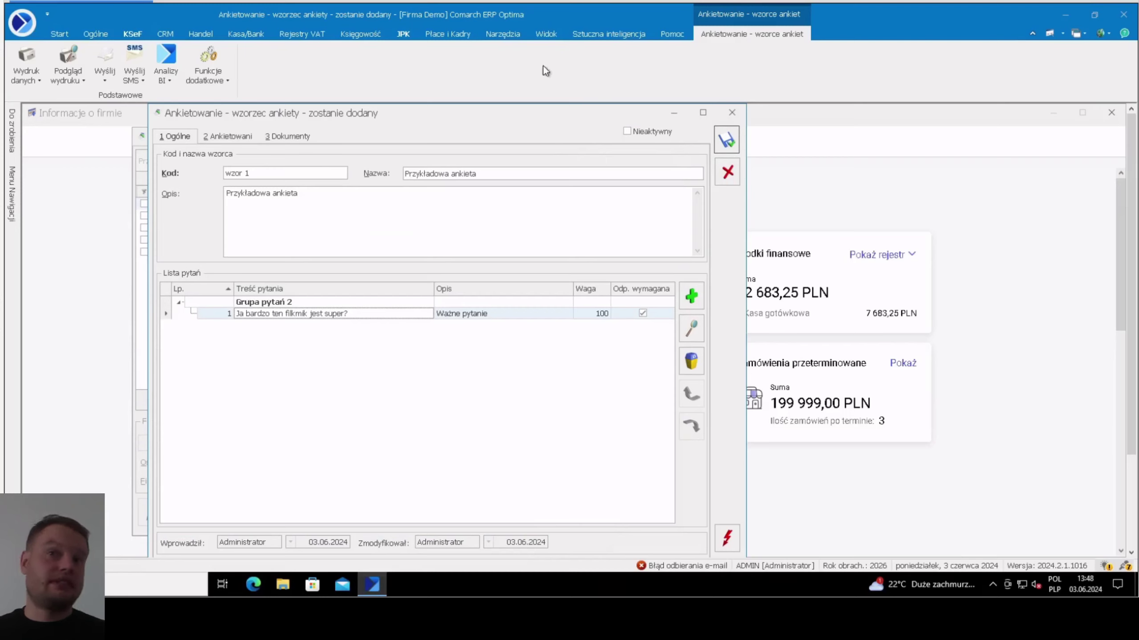
- Add the employee with the code HANDLOWIEC1 to the survey template's list of people surveyed
click(220, 133)
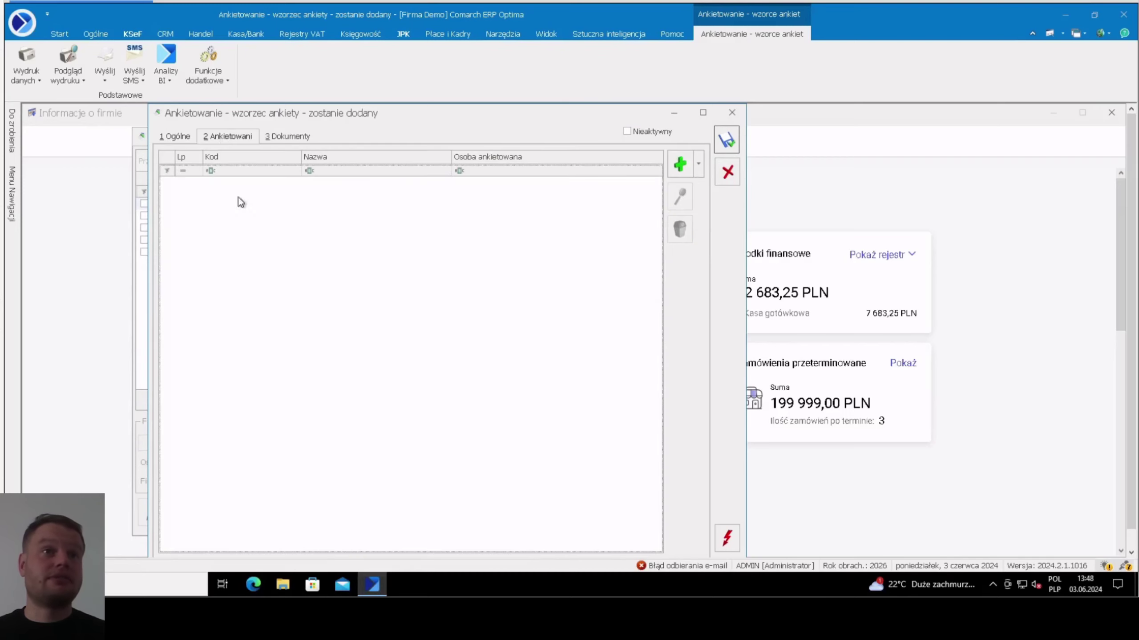
click(698, 163)
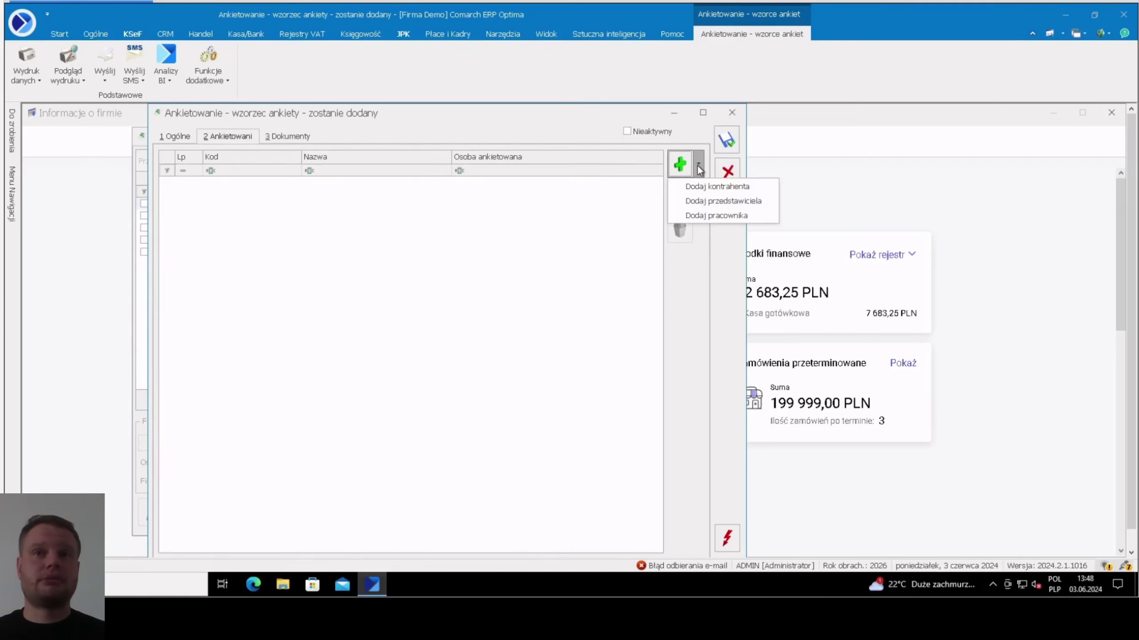
click(691, 215)
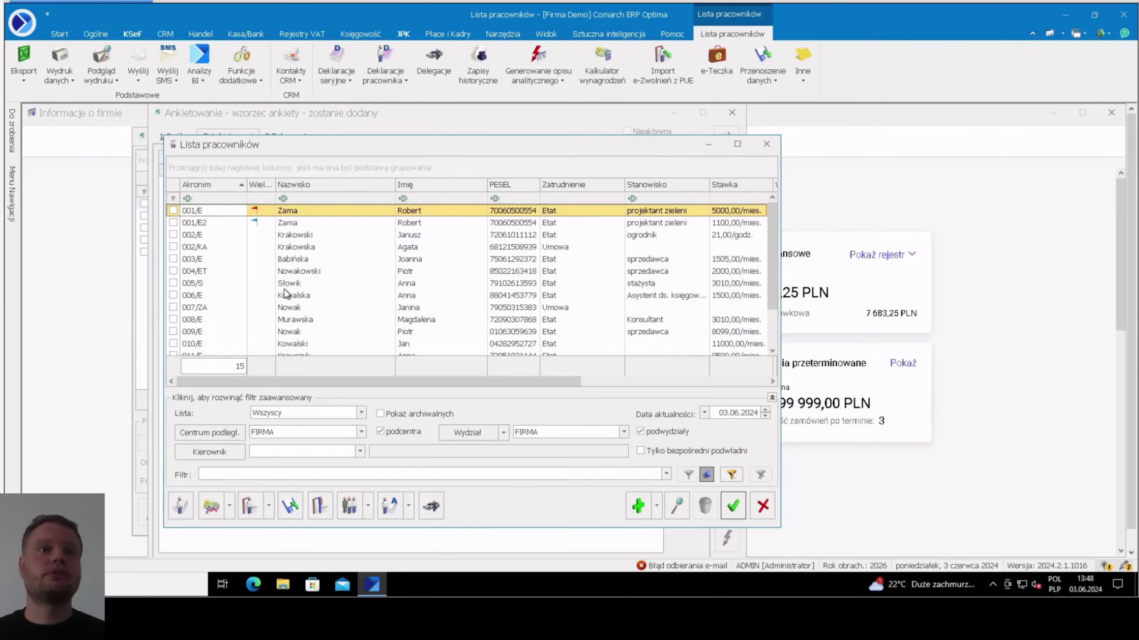
scroll(262, 278, down, 1)
click(225, 346)
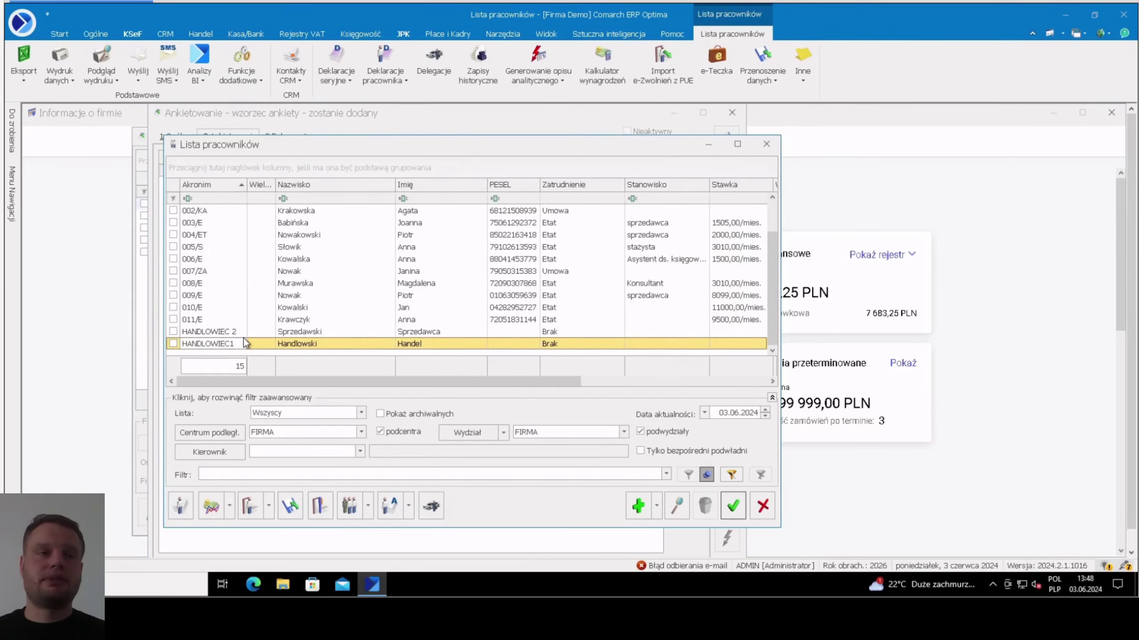
double_click(211, 346)
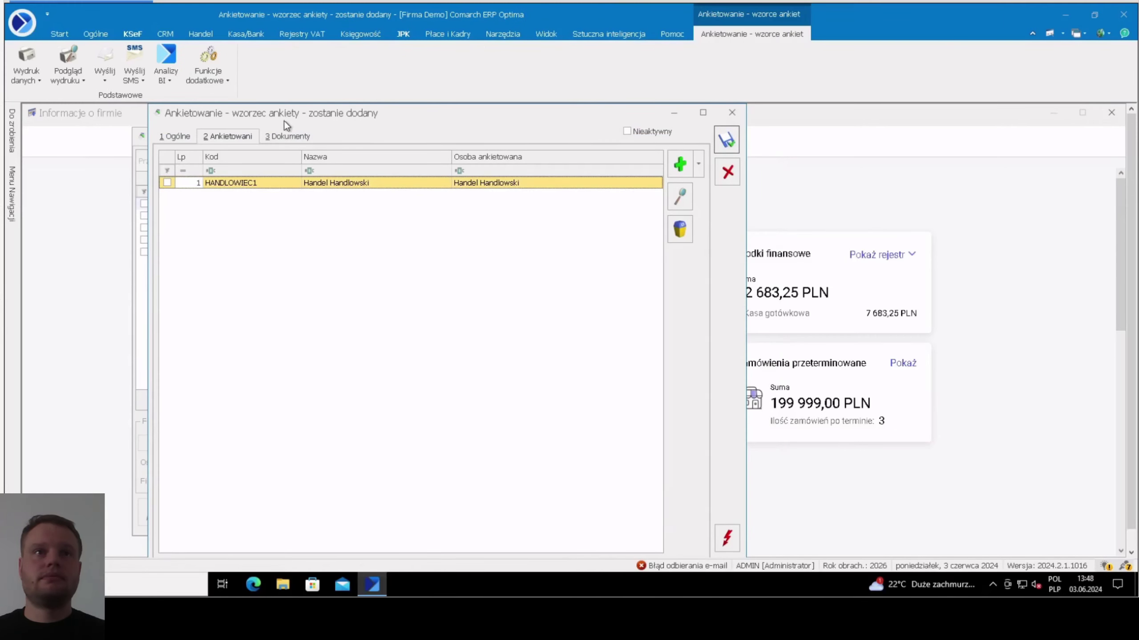
- Check the survey template's linked documents and save the template
click(287, 136)
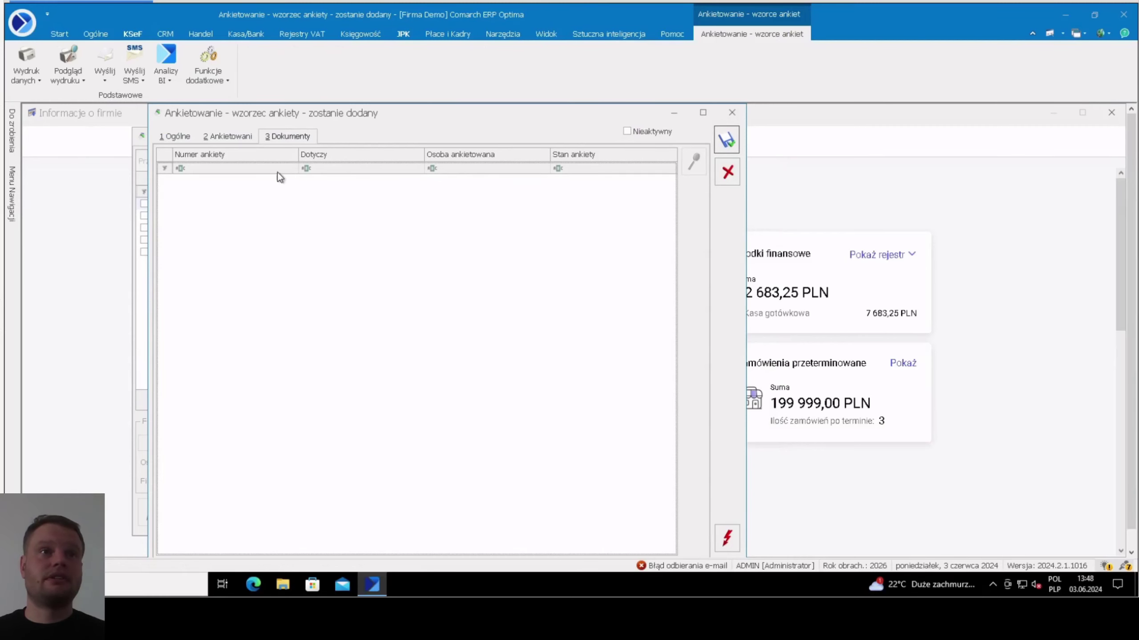
click(170, 135)
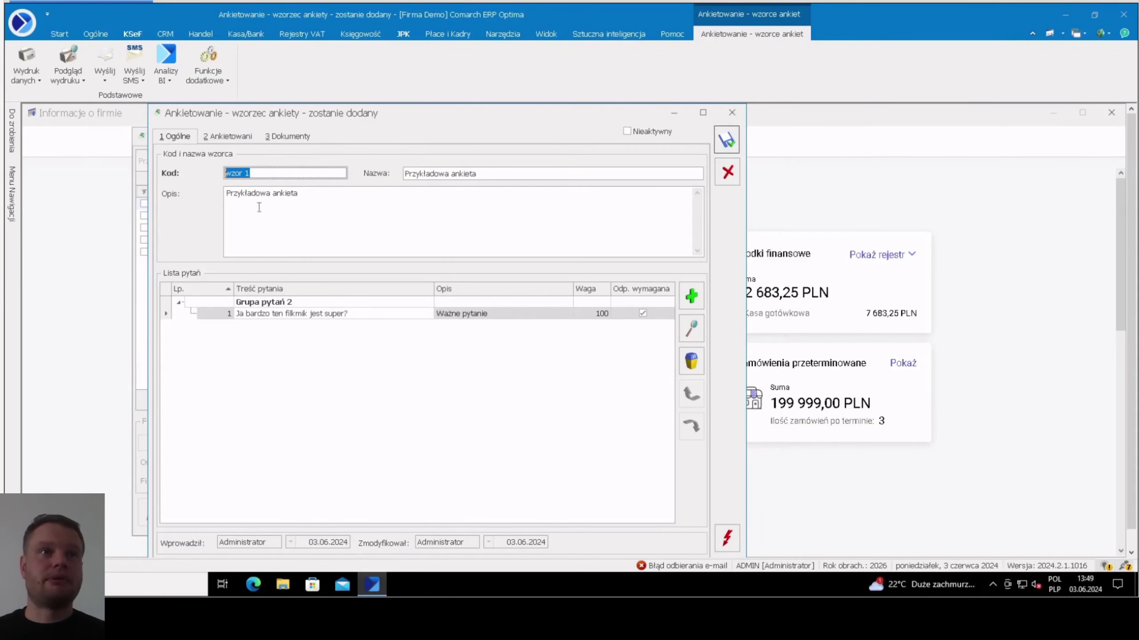
click(727, 140)
- Set up survey generation from template wzor 1 with a CRM action and separate CRM tasks per interviewer, starting and ending on 04.06.2024
click(151, 511)
click(342, 259)
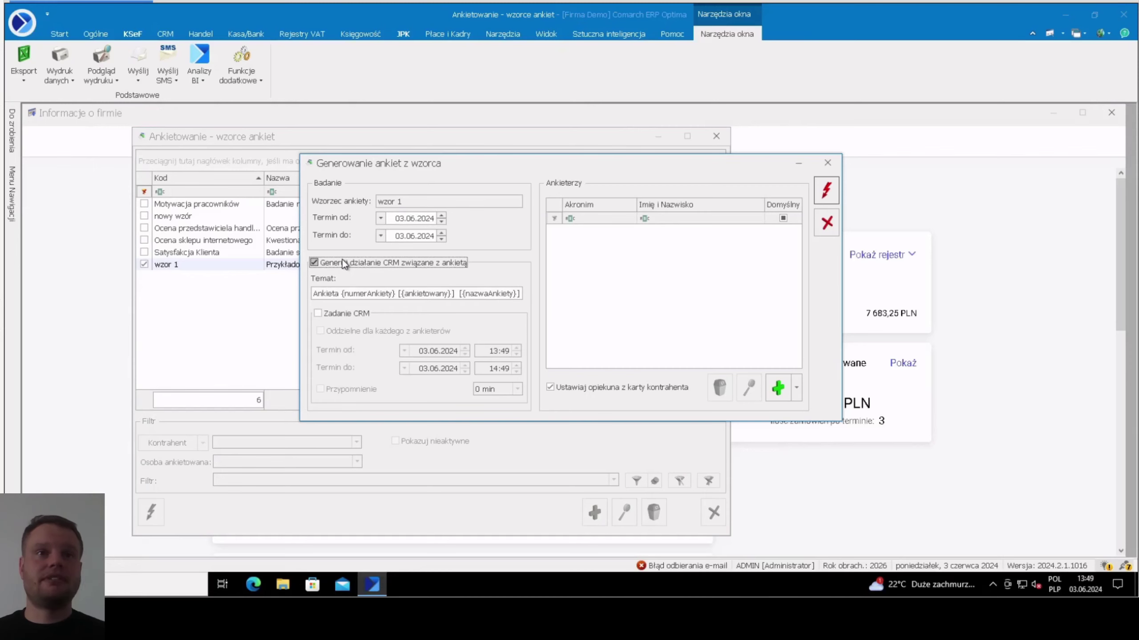
click(353, 313)
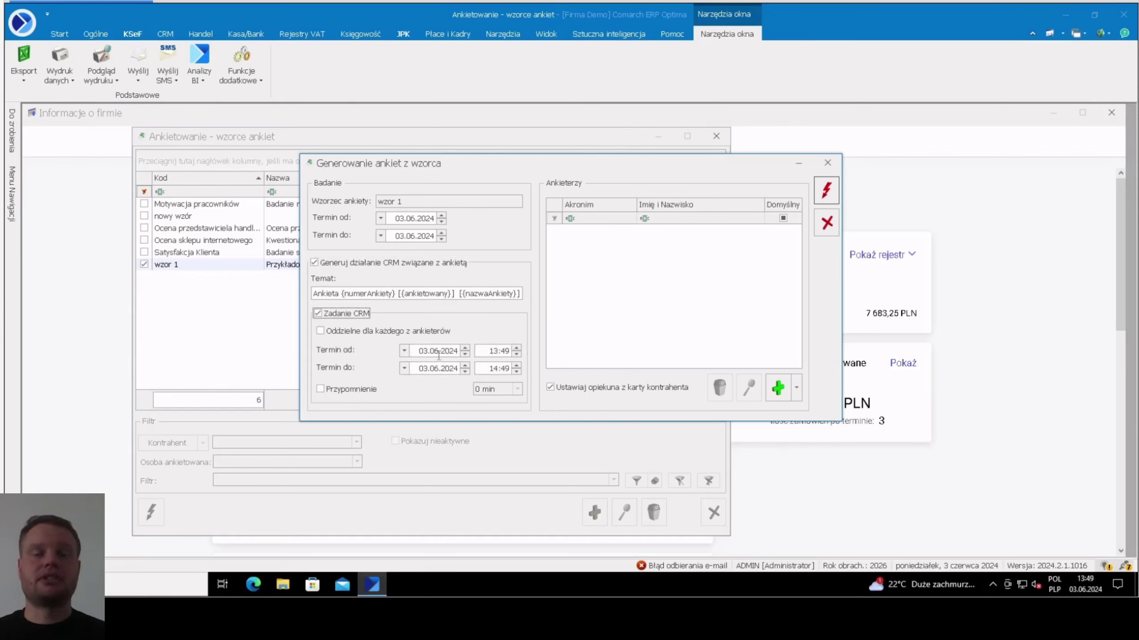
click(466, 348)
click(465, 365)
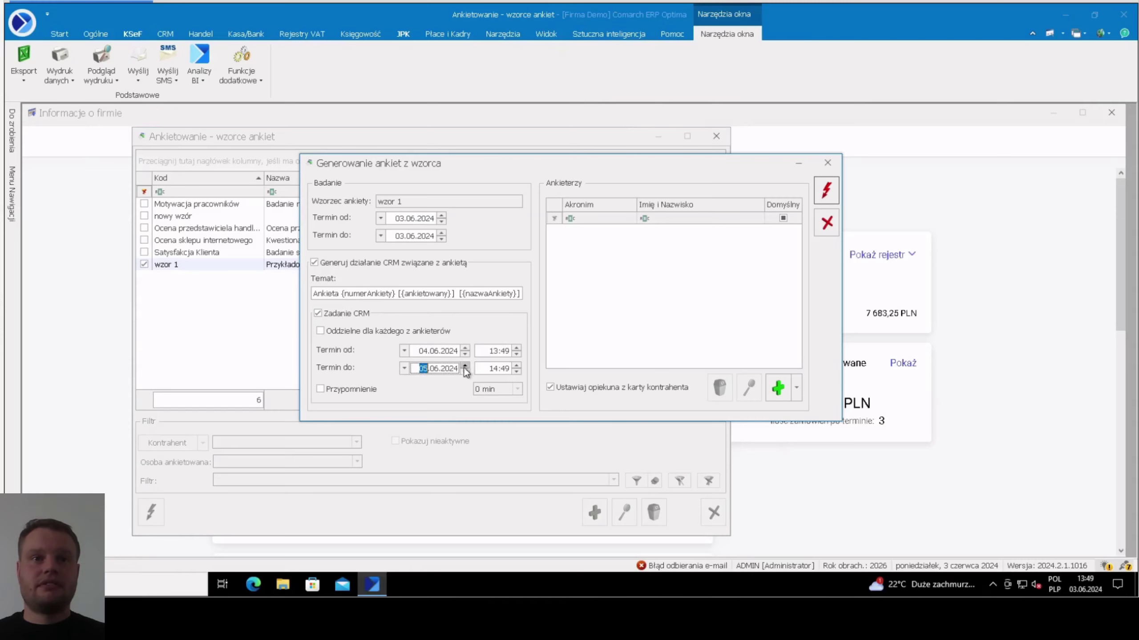
click(320, 330)
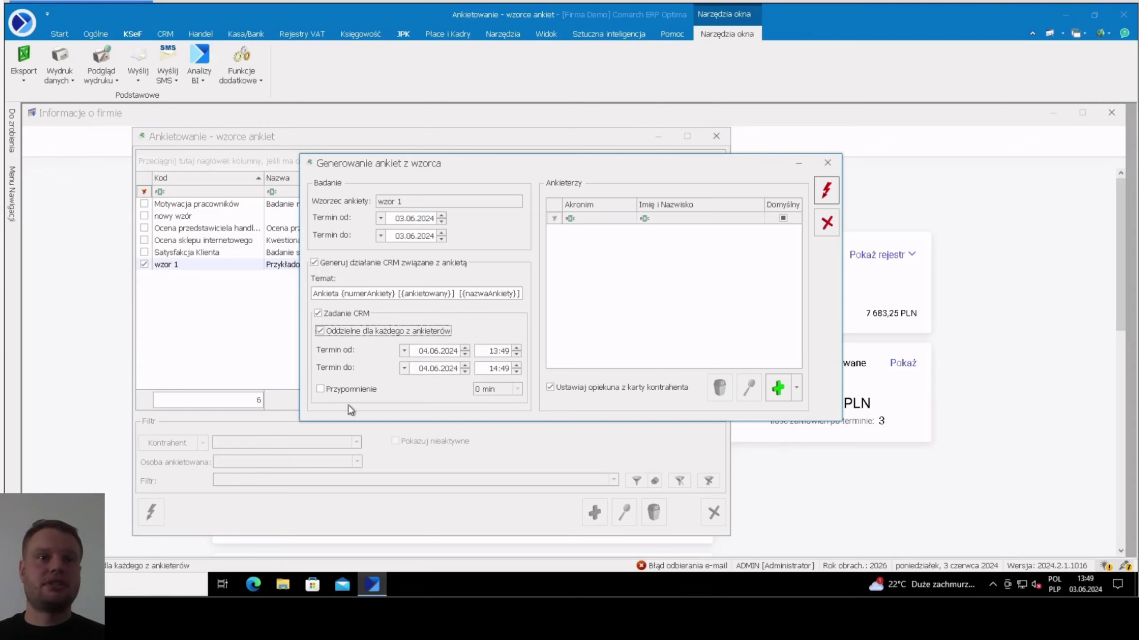
click(693, 308)
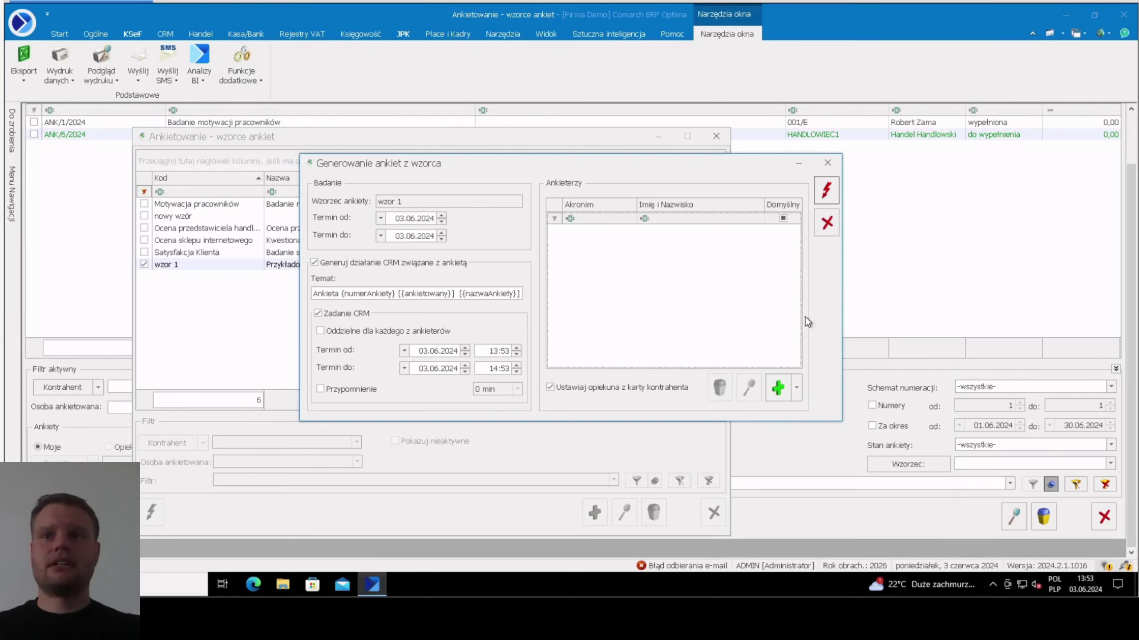
- Add the operator HANDLOWIEC 1 as an interviewer for the surveys generated from wzor 1
click(801, 384)
click(809, 411)
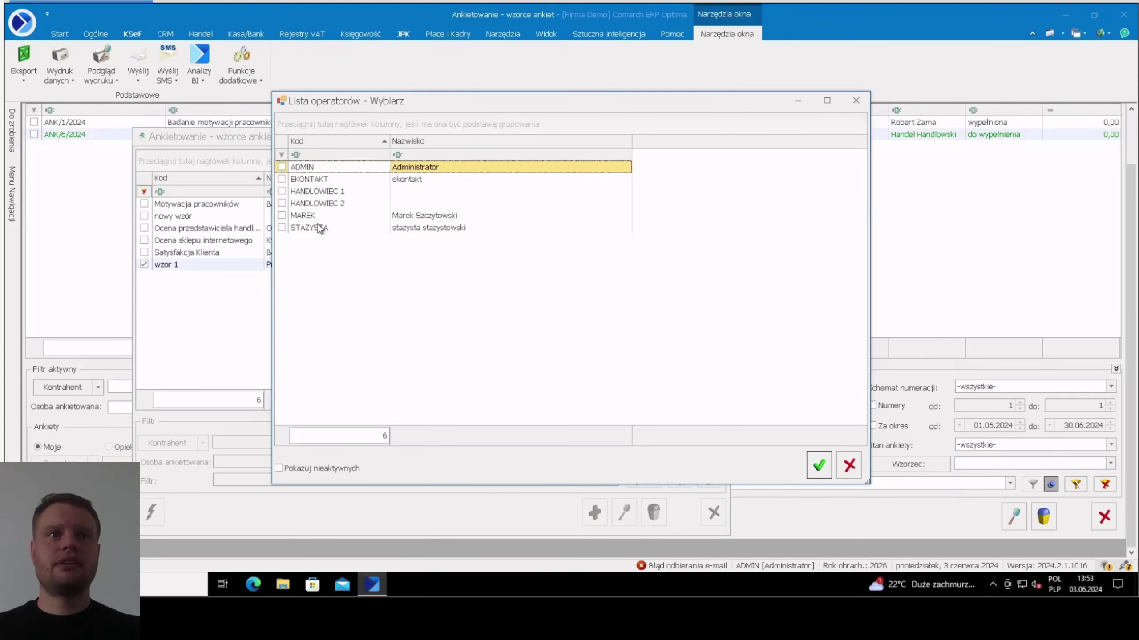
double_click(309, 192)
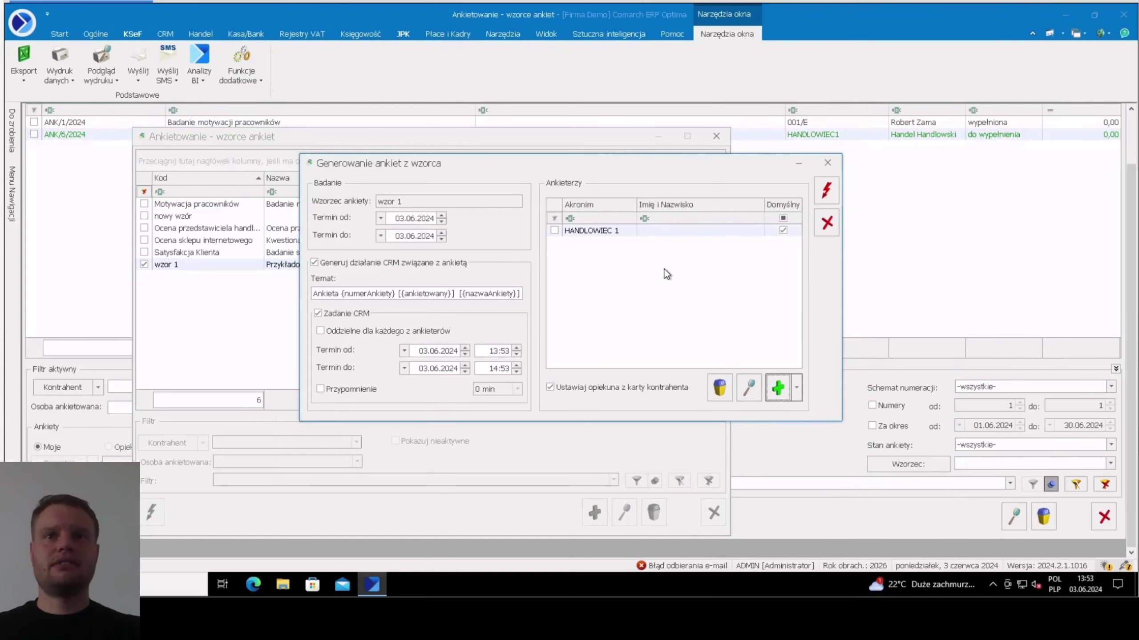
click(659, 265)
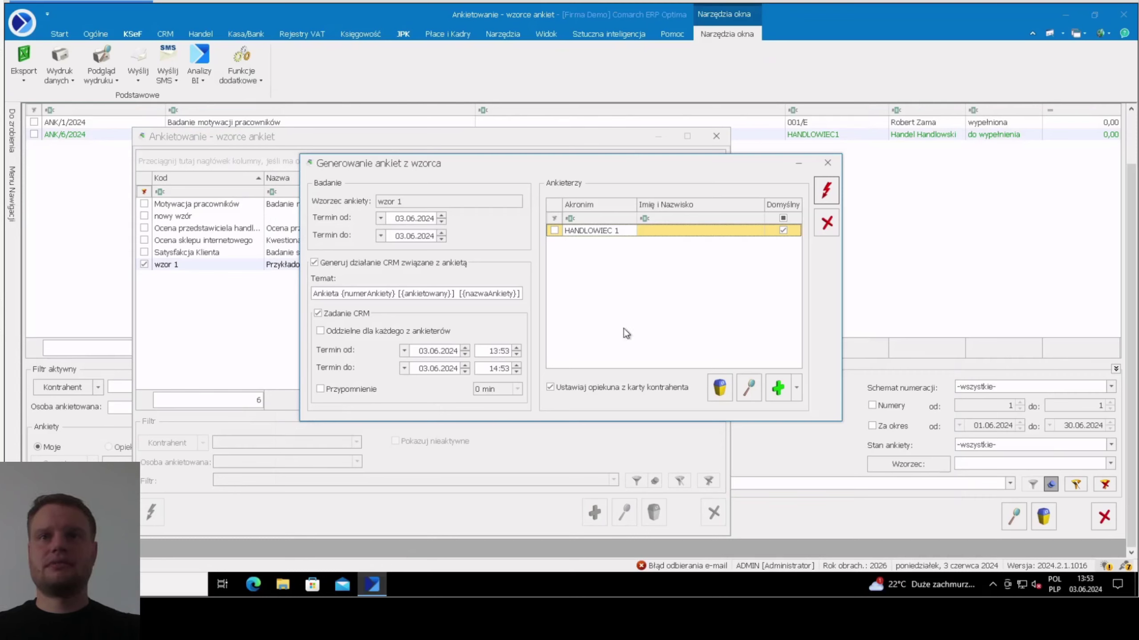
- Enable separate CRM tasks for each interviewer, generate the survey from wzor 1, and close the template list
click(332, 330)
click(653, 265)
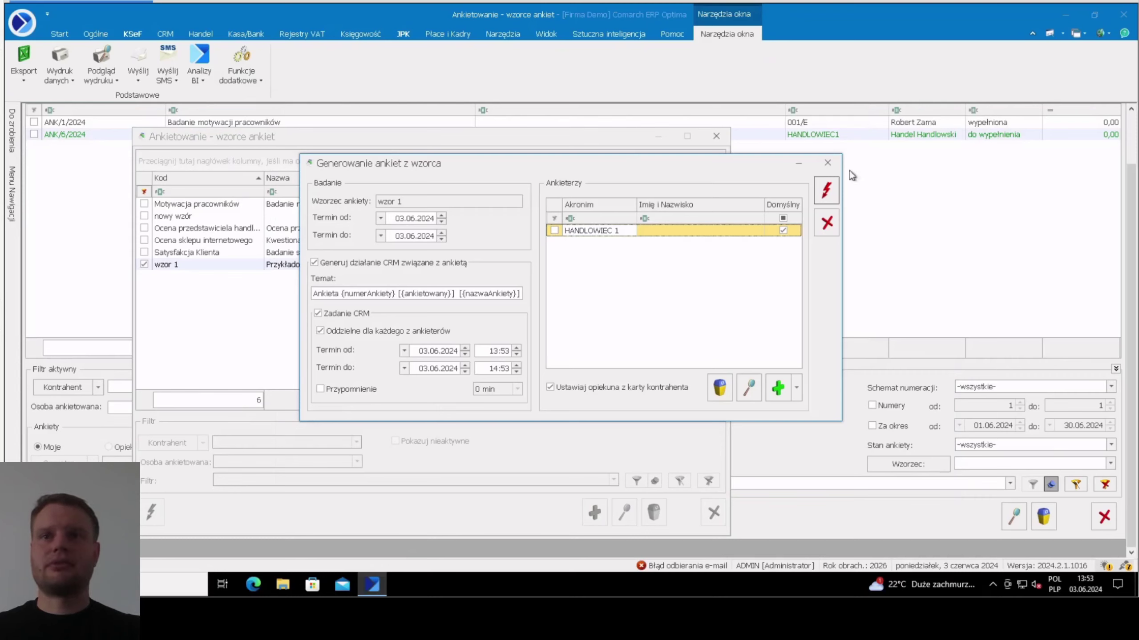
click(827, 191)
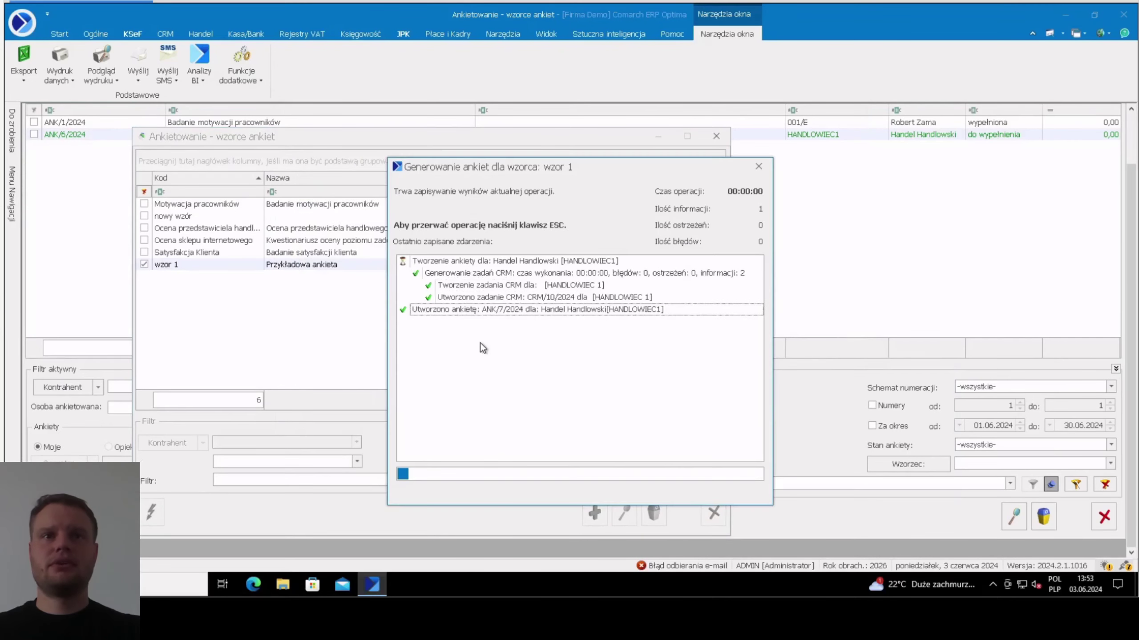
click(709, 512)
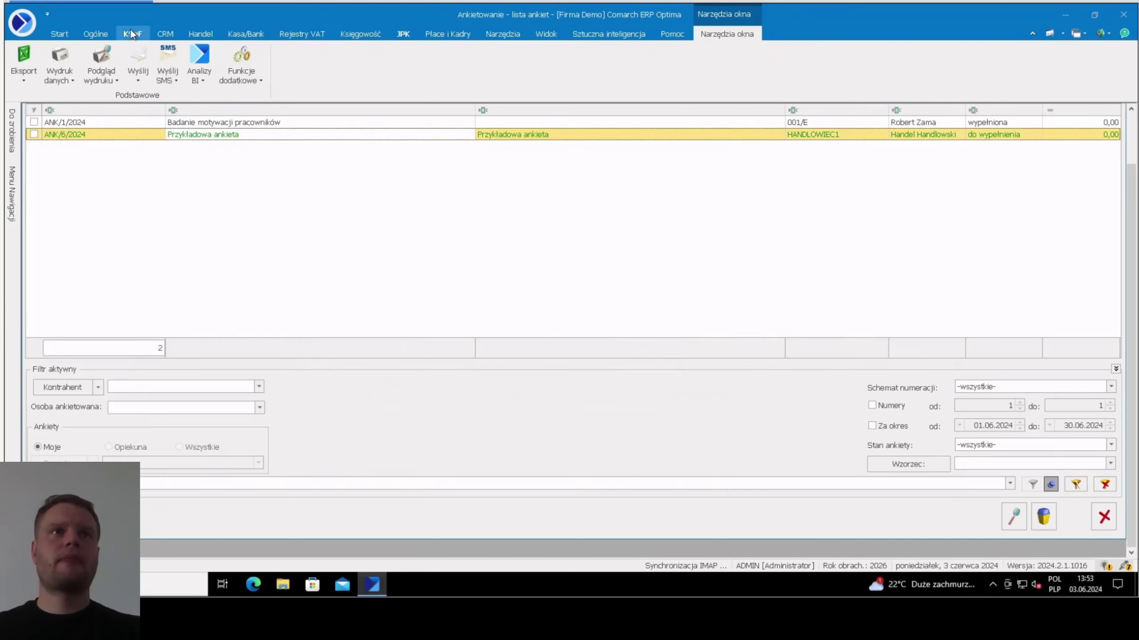
- Examine the survey tasks scheduled for Administrator and HANDLOWIEC 1 in the operator's schedule, and close it
click(166, 35)
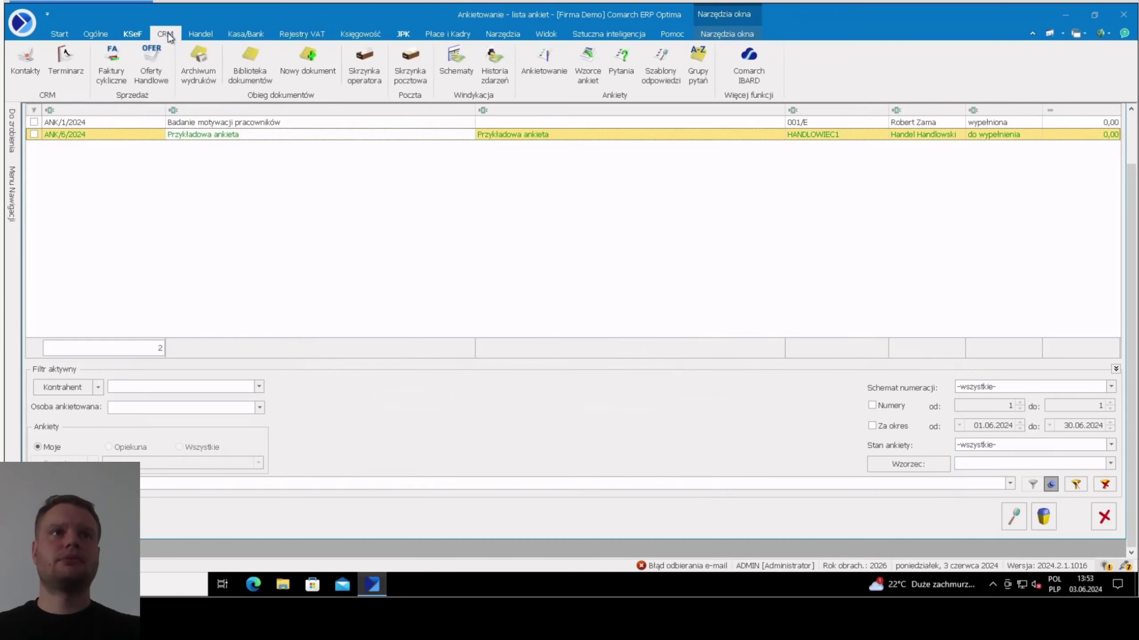
click(68, 67)
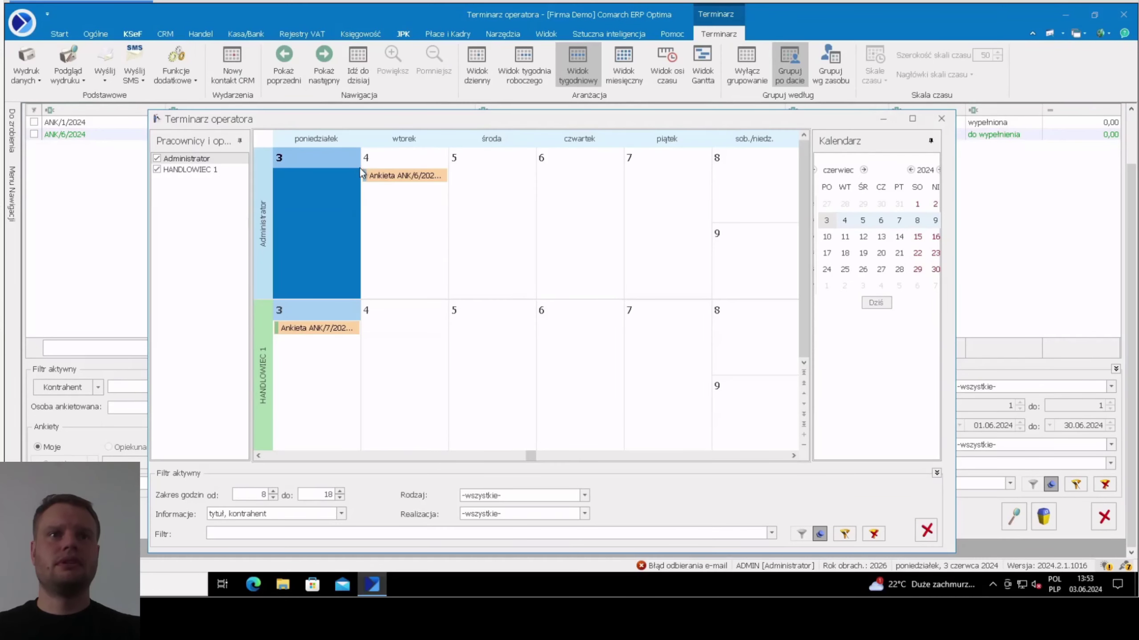
click(303, 328)
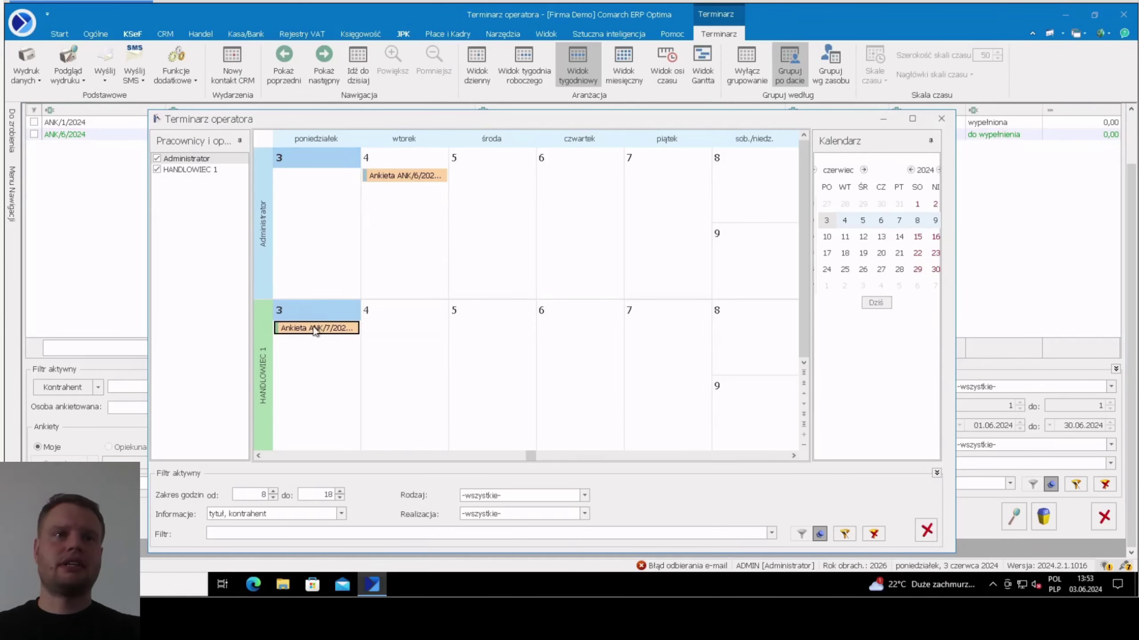
click(396, 175)
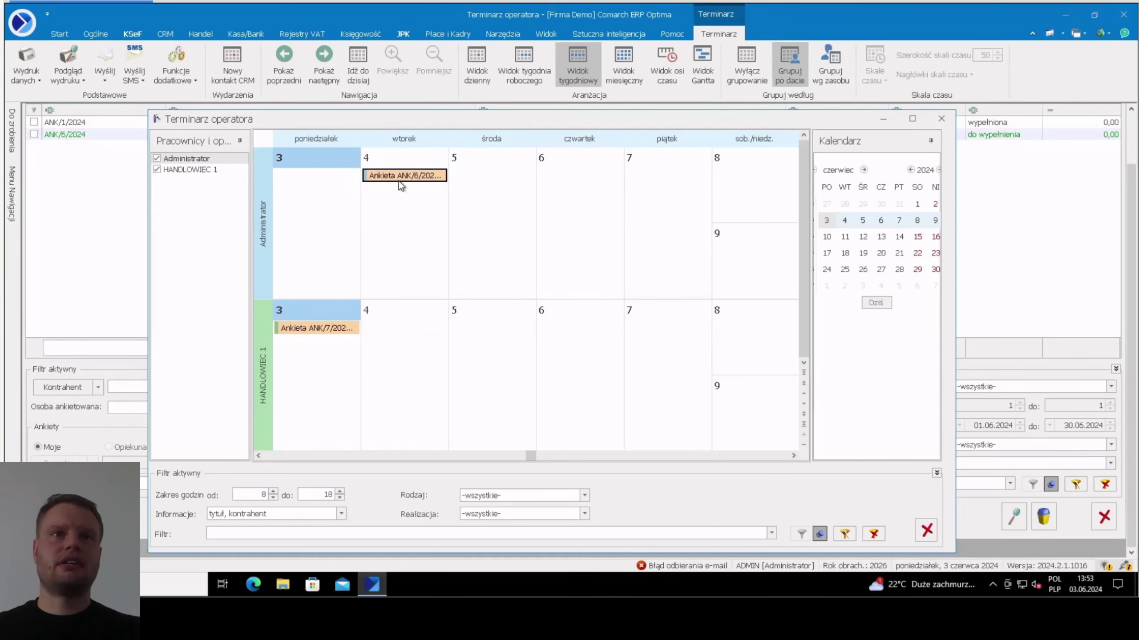
click(941, 118)
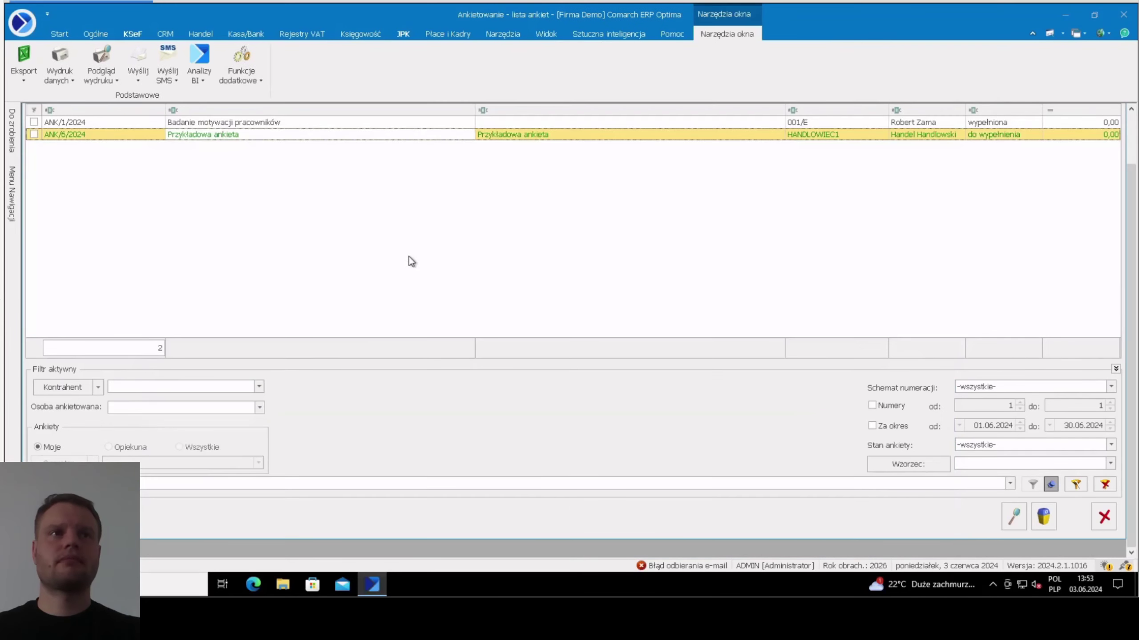
- Switch the login to the operator HANDLOWIEC 1
click(67, 32)
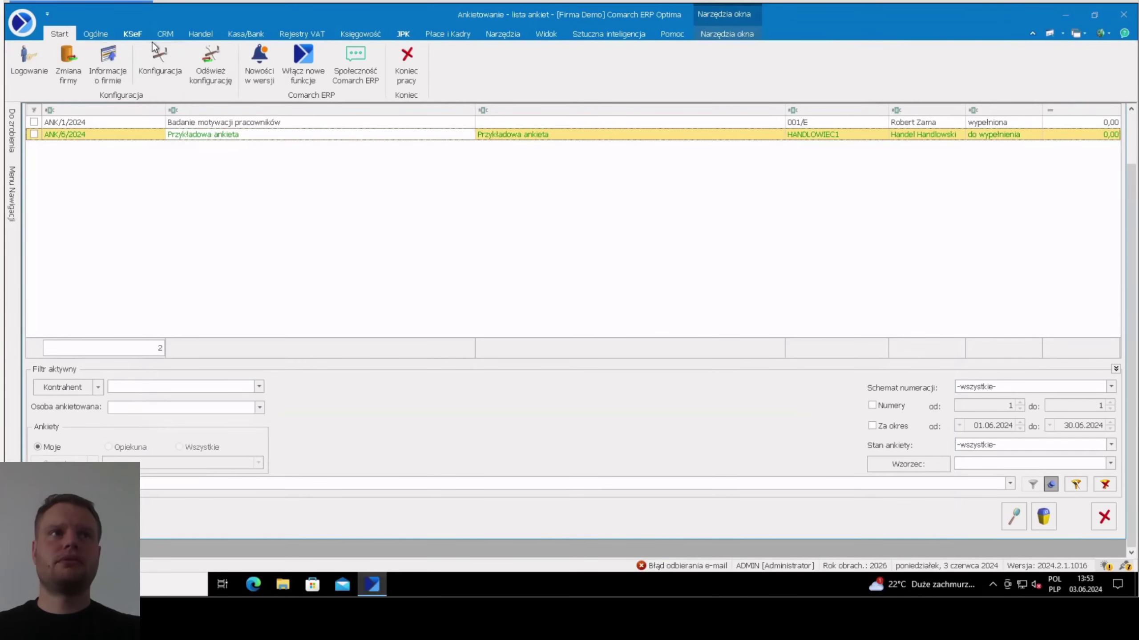
click(26, 59)
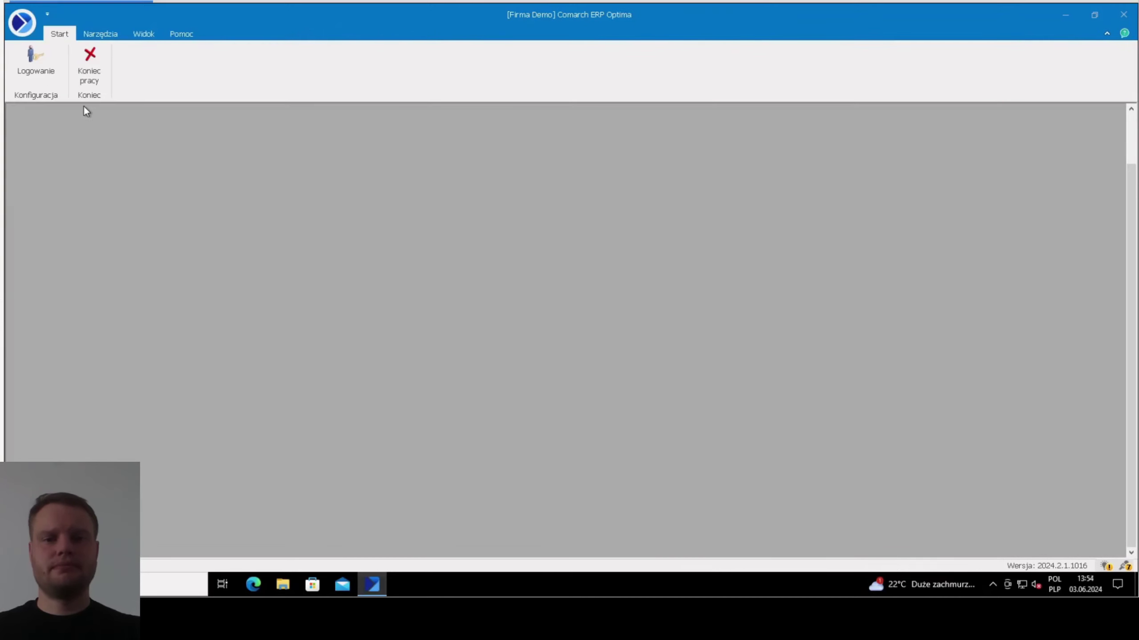
key(Return)
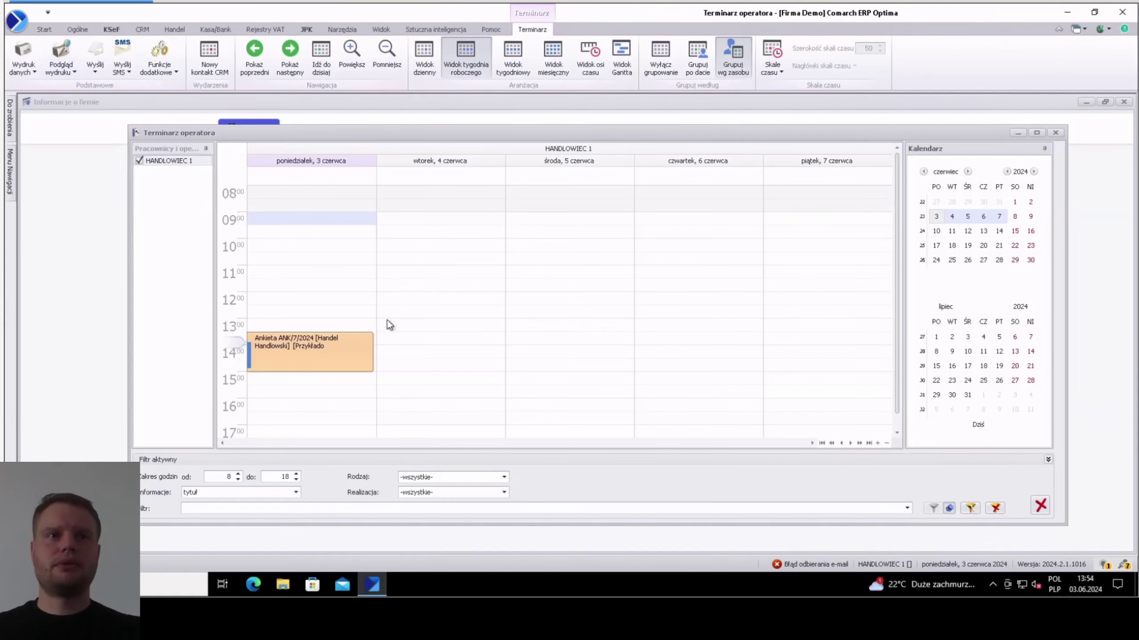
- Open survey ANK/7/2024 from the documents linked to its scheduled CRM task on 3 June
double_click(290, 352)
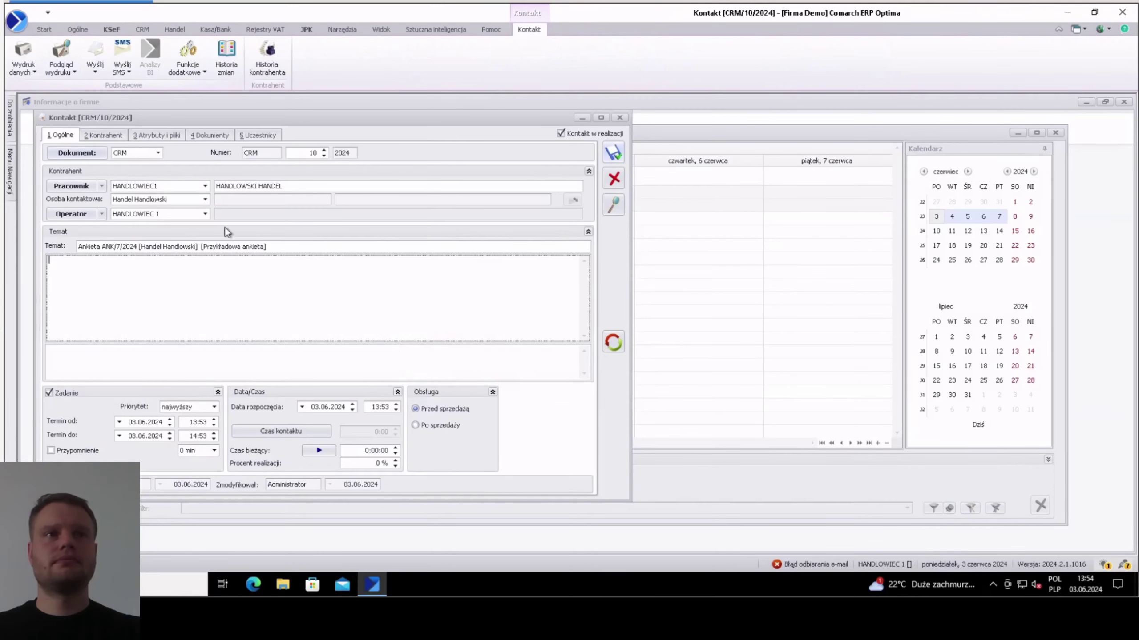
click(215, 139)
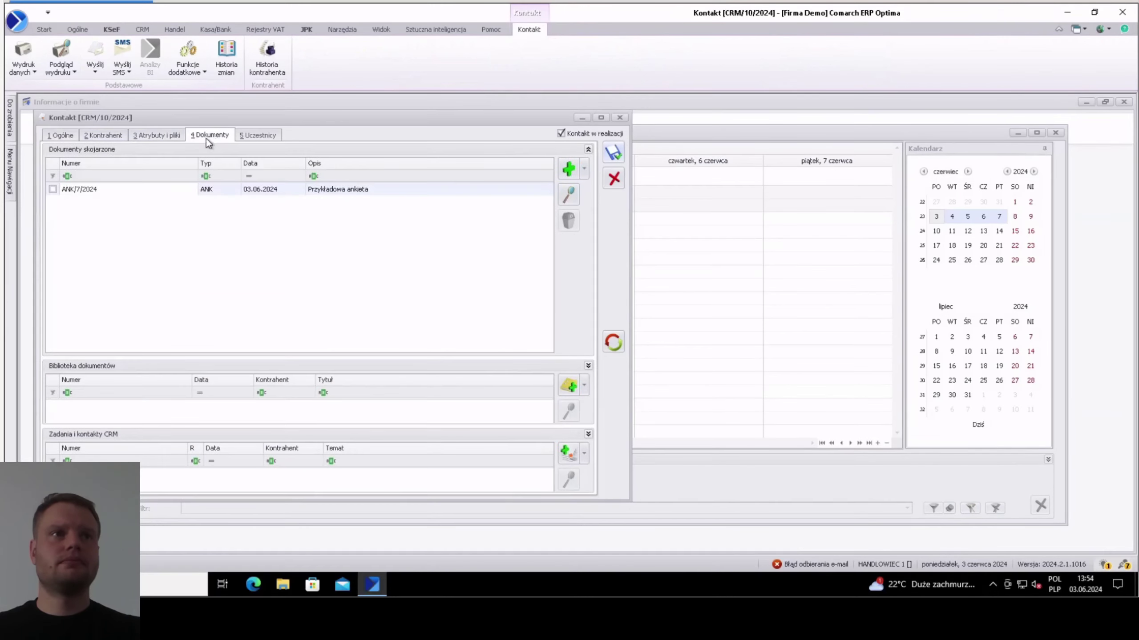
double_click(139, 189)
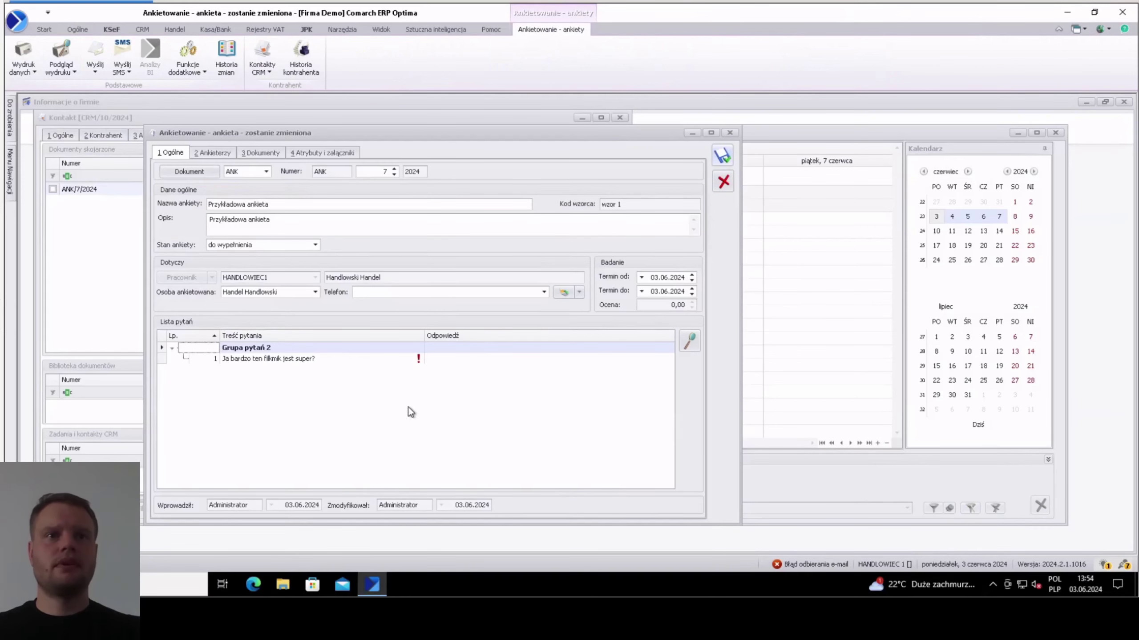
- Answer the question "Ja bardzo ten filkmik jest super?" with 5 and set the survey's status to wypełniona
click(284, 360)
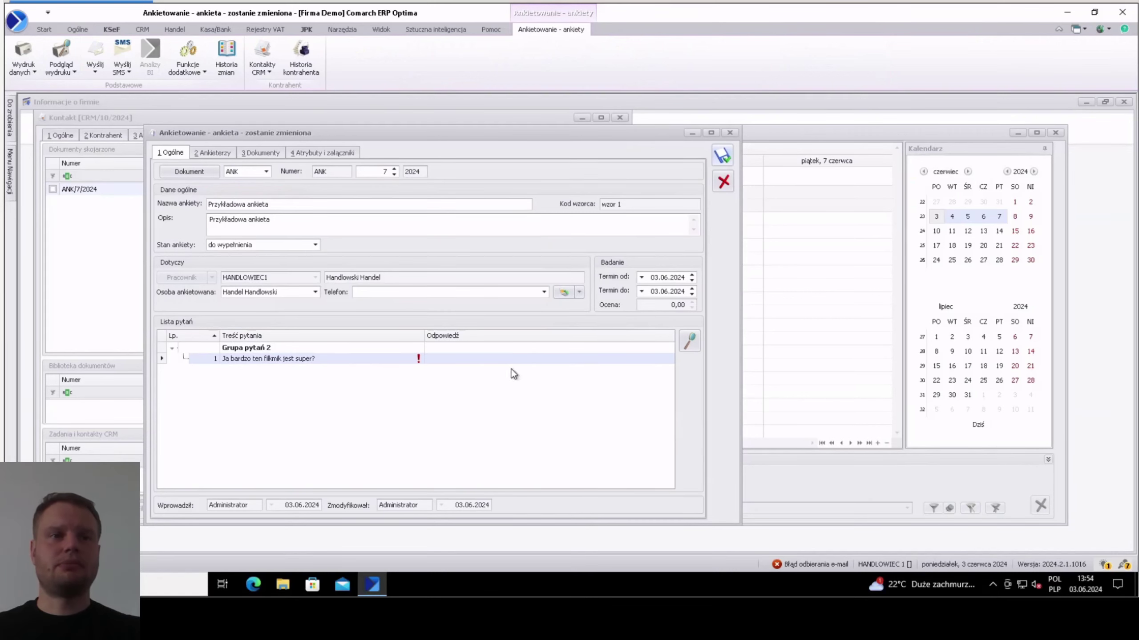
click(473, 357)
double_click(457, 358)
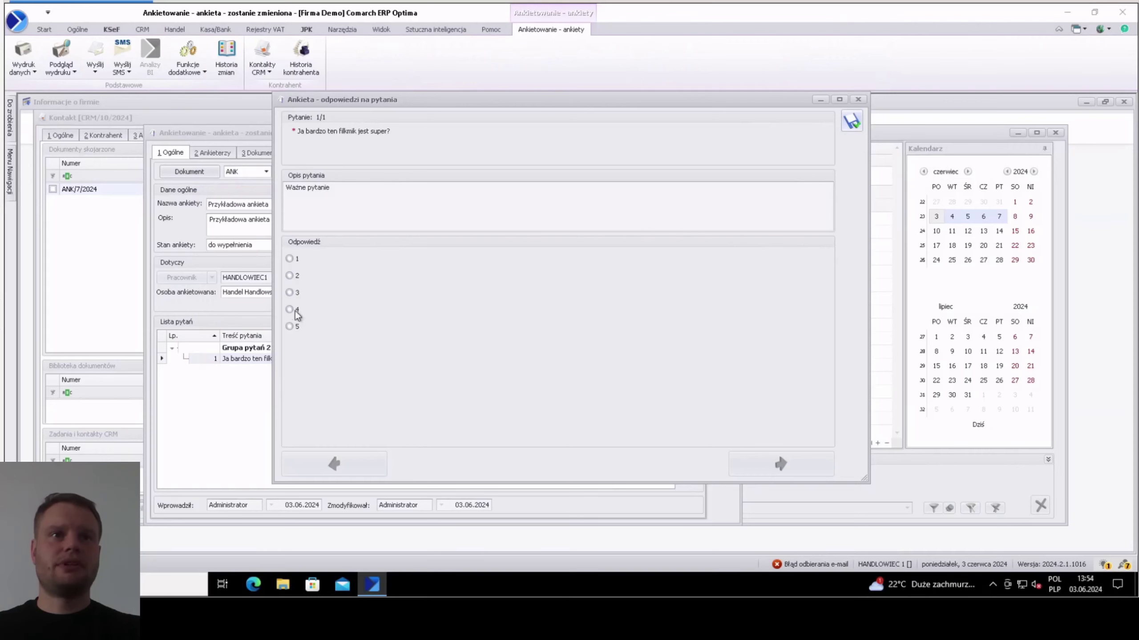
click(289, 326)
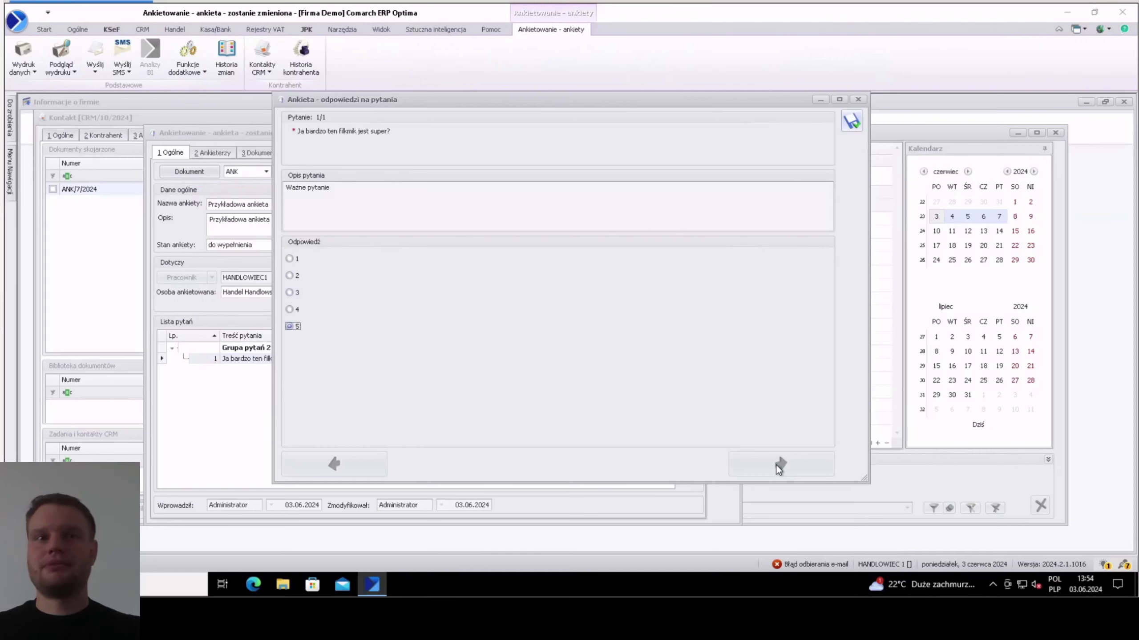
click(854, 130)
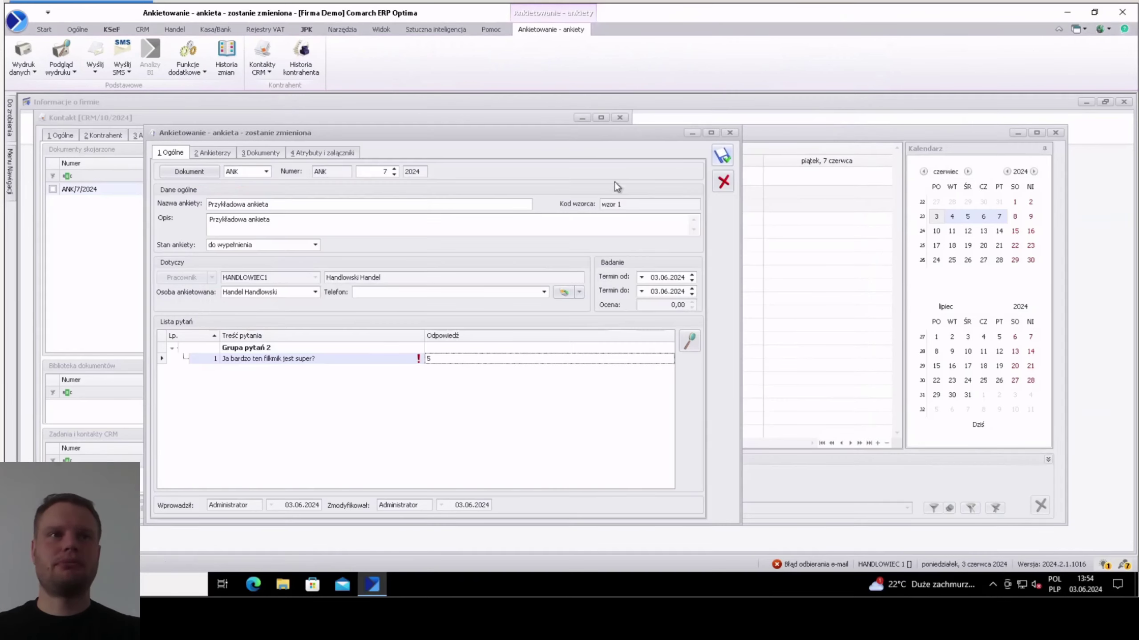
click(265, 247)
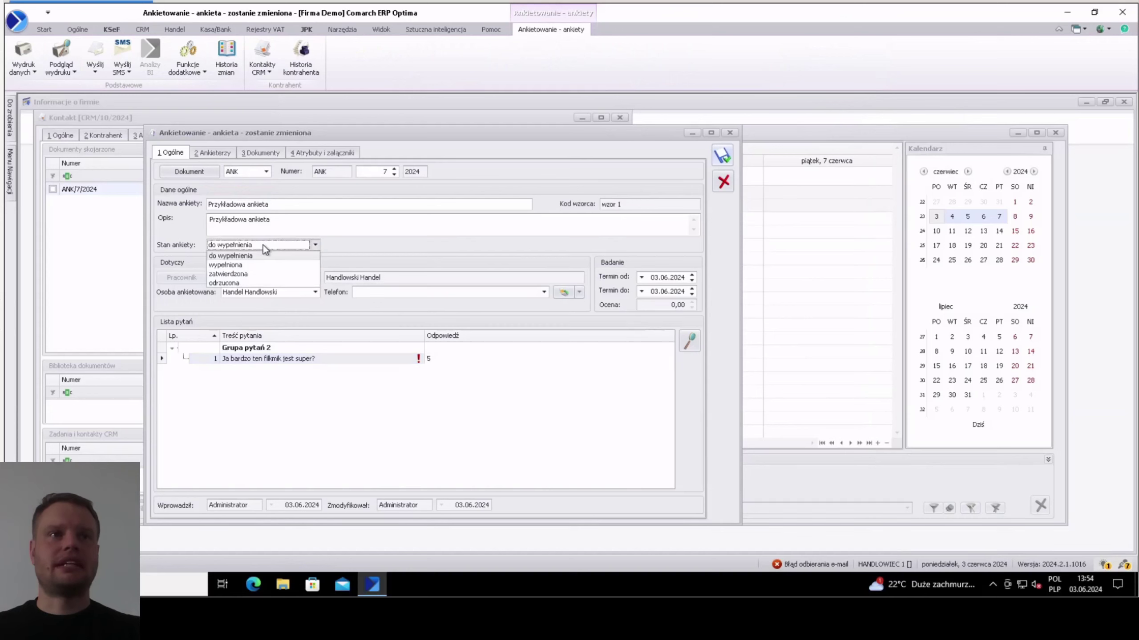
click(243, 265)
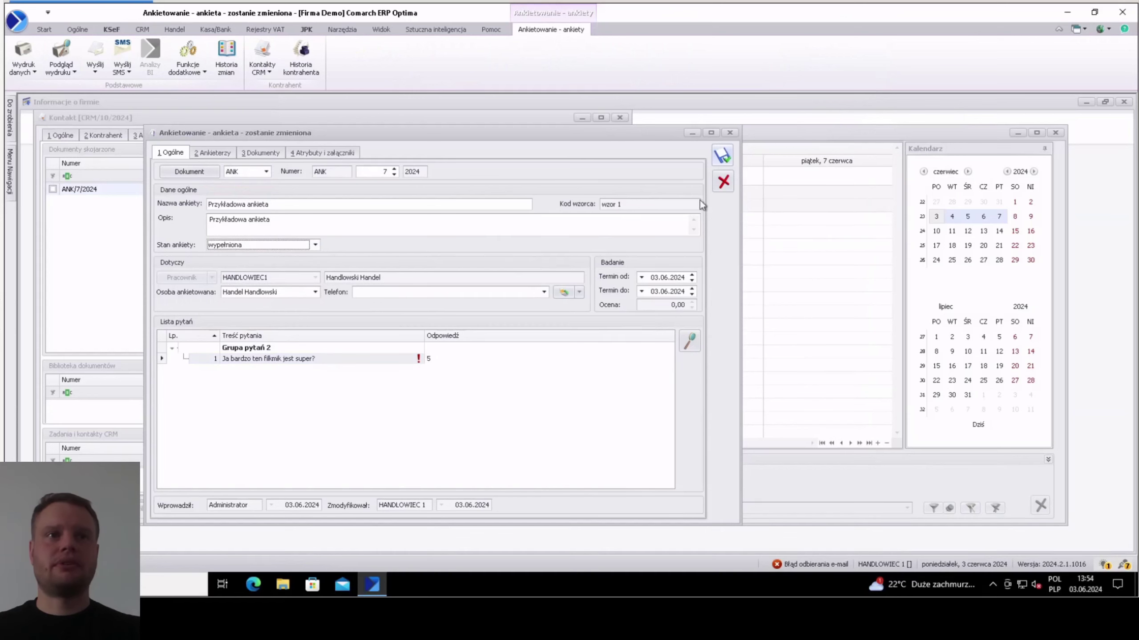
- Save the completed survey and its linked CRM contact, and close the operator's schedule
click(310, 248)
click(311, 248)
click(722, 156)
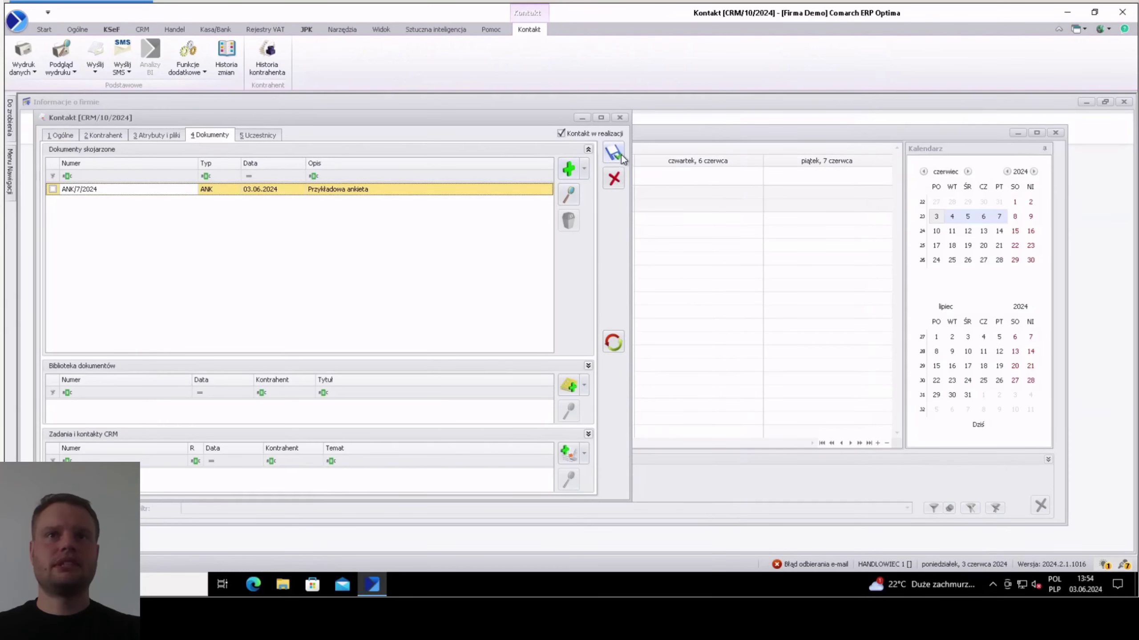
click(613, 153)
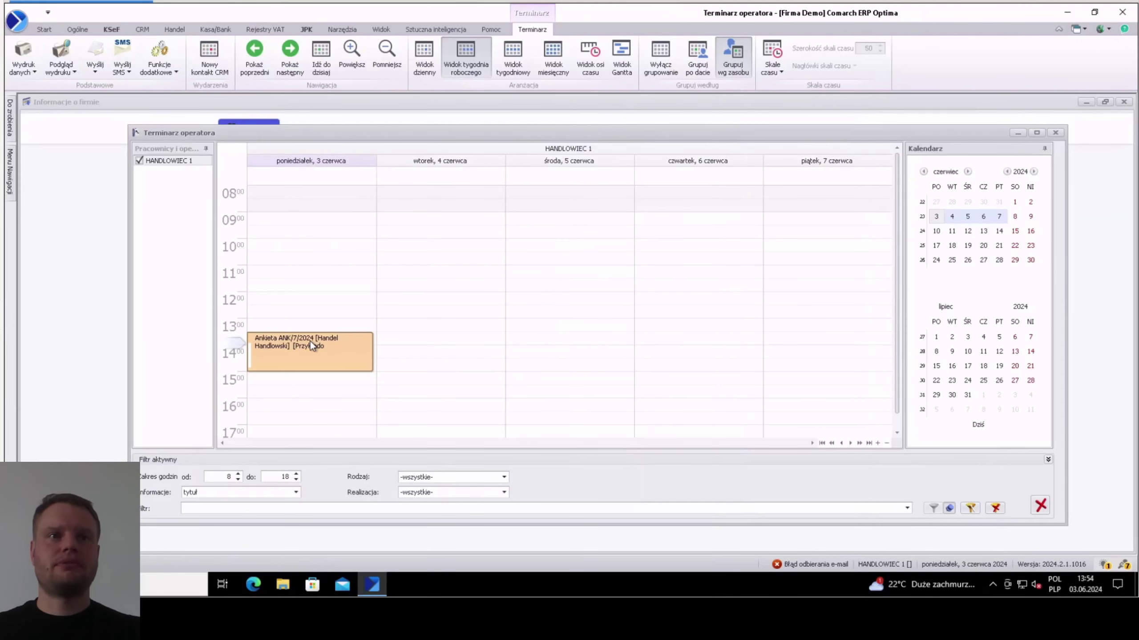
click(312, 287)
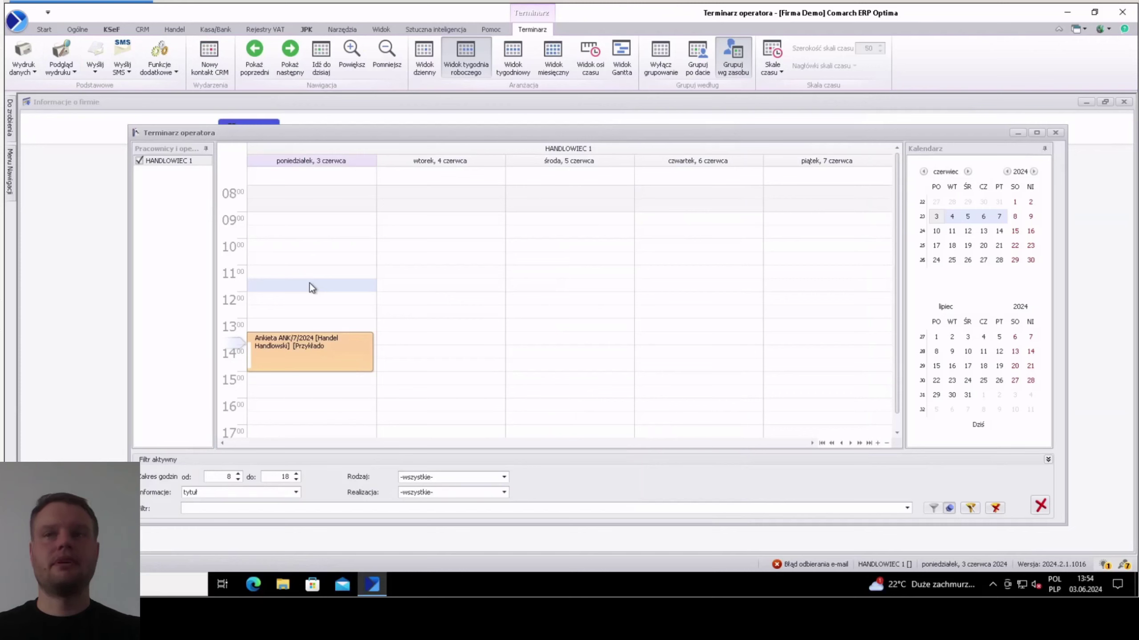
click(1057, 133)
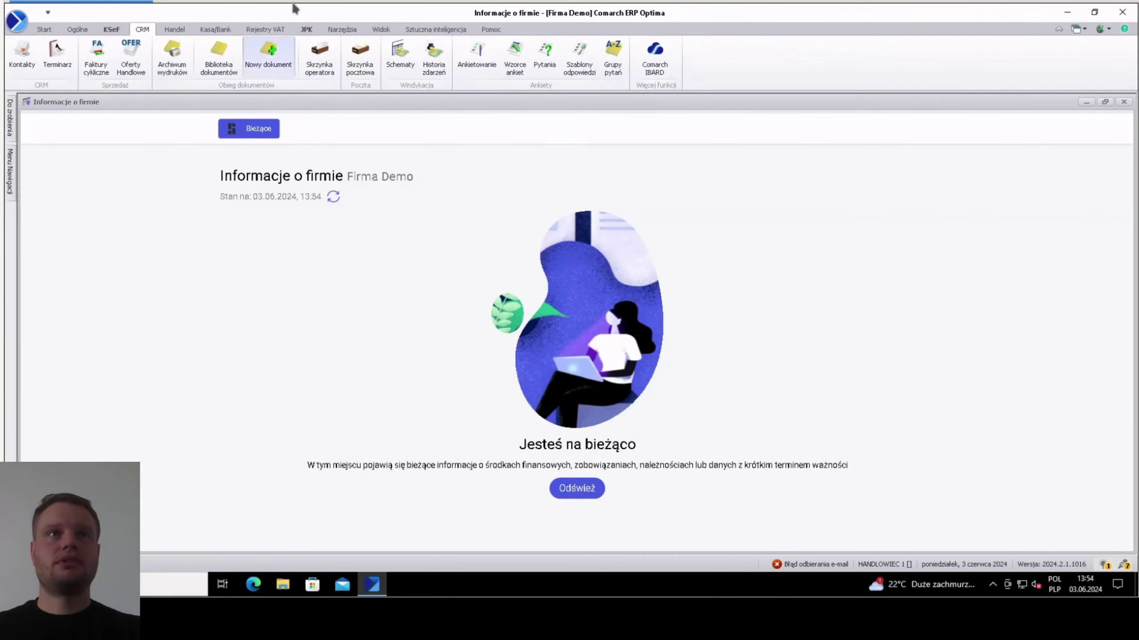
- Open survey ANK/7/2024 from the list of surveys in the CRM module
click(476, 56)
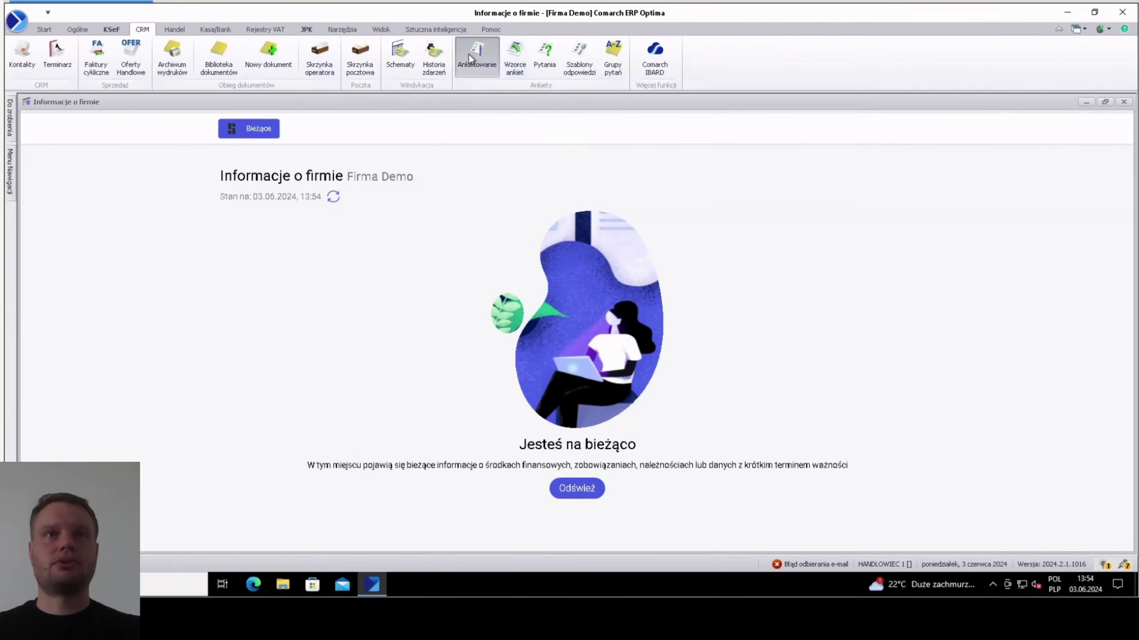
click(189, 208)
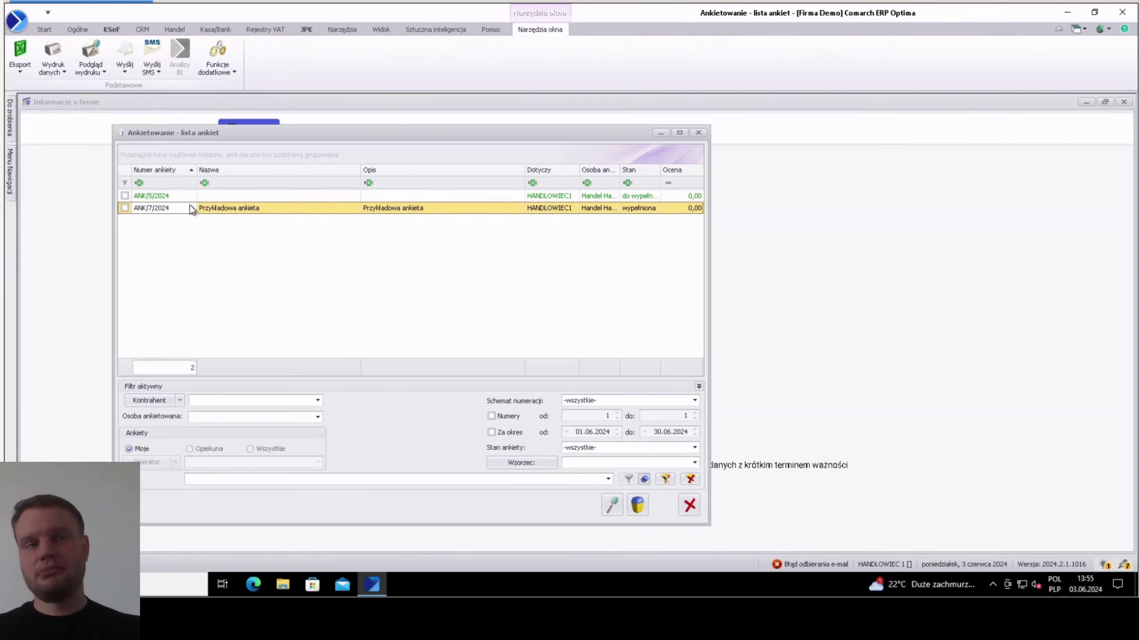
double_click(189, 208)
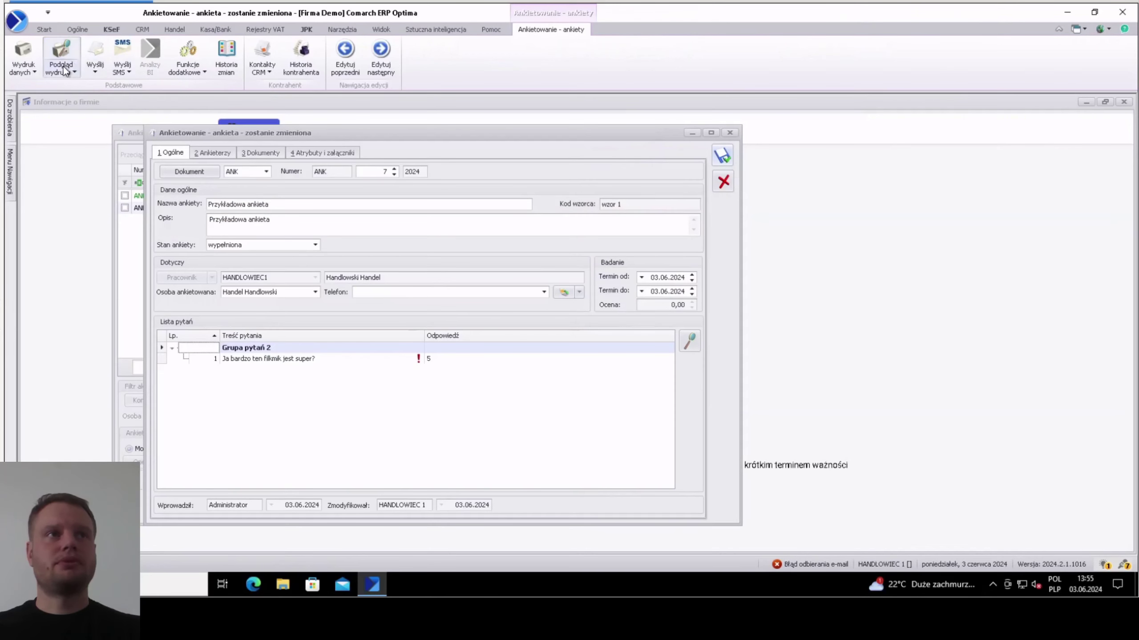
- Check the print preview options available for the filled-in survey, including Ankieta wypełniona (GenRap), and save the survey
click(61, 68)
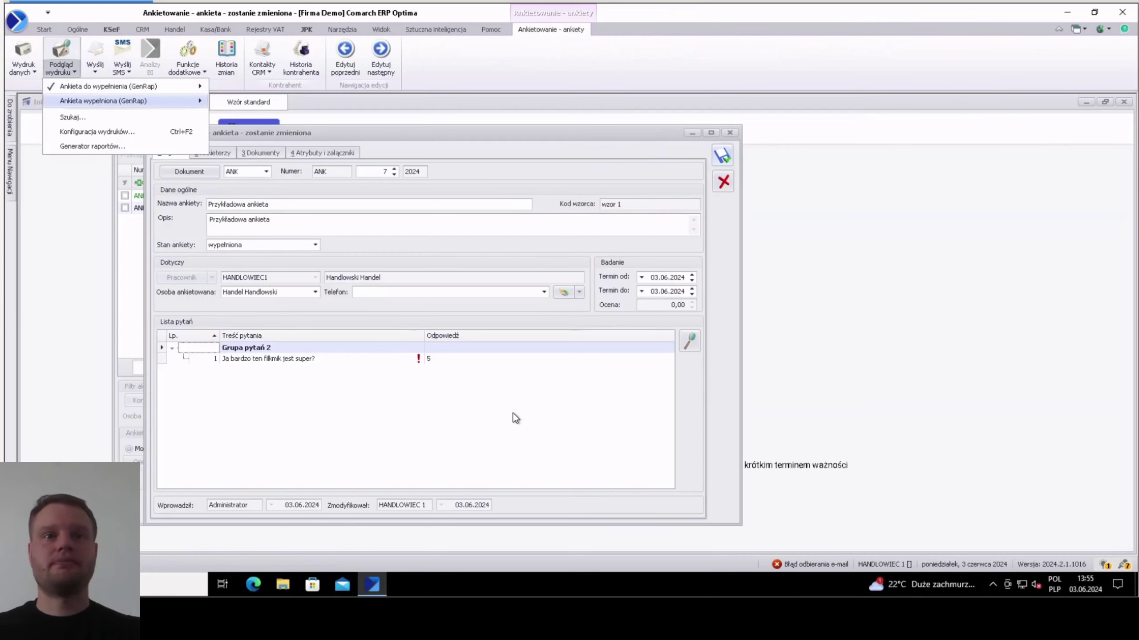
click(560, 428)
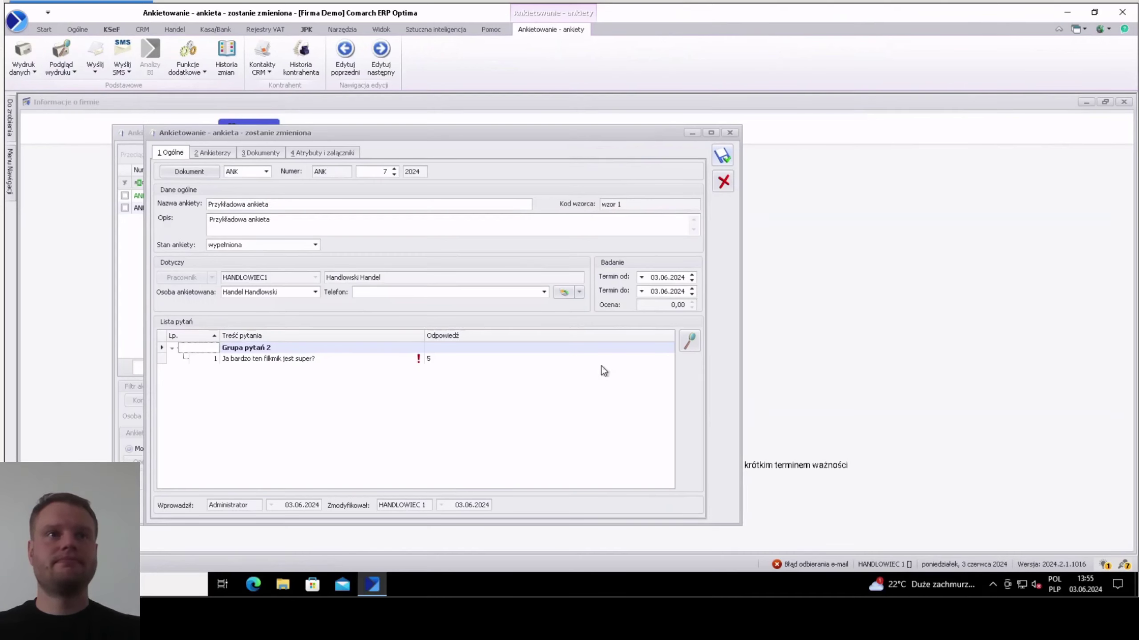
click(722, 156)
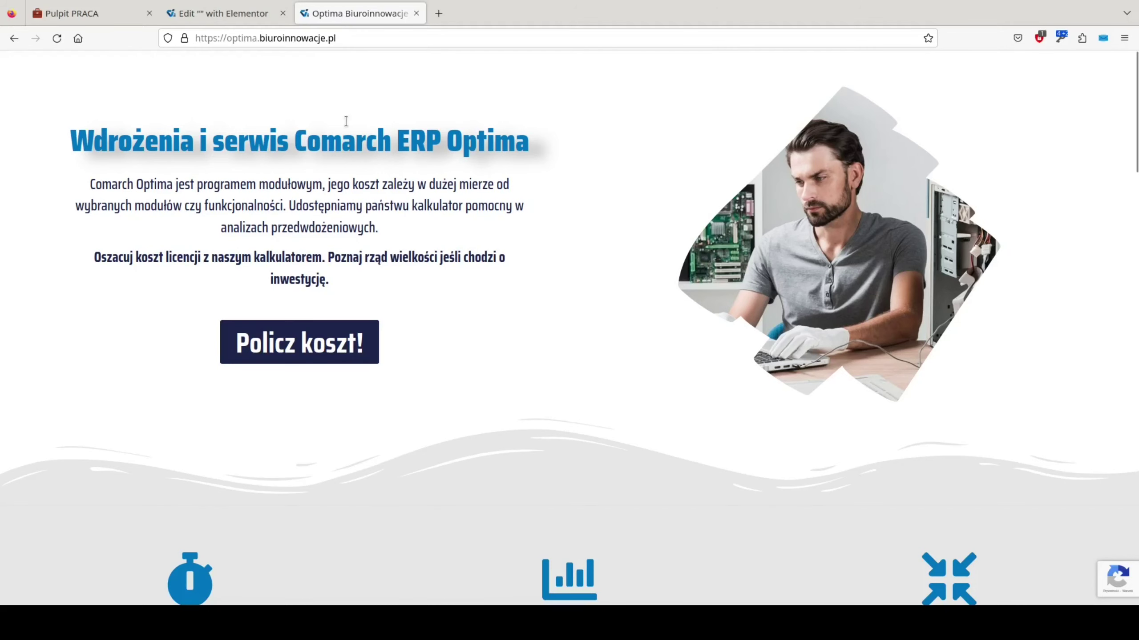
- View the module cost calculator and the quick contact form on the optima.biuroinnowacje.pl website in the browser
click(315, 345)
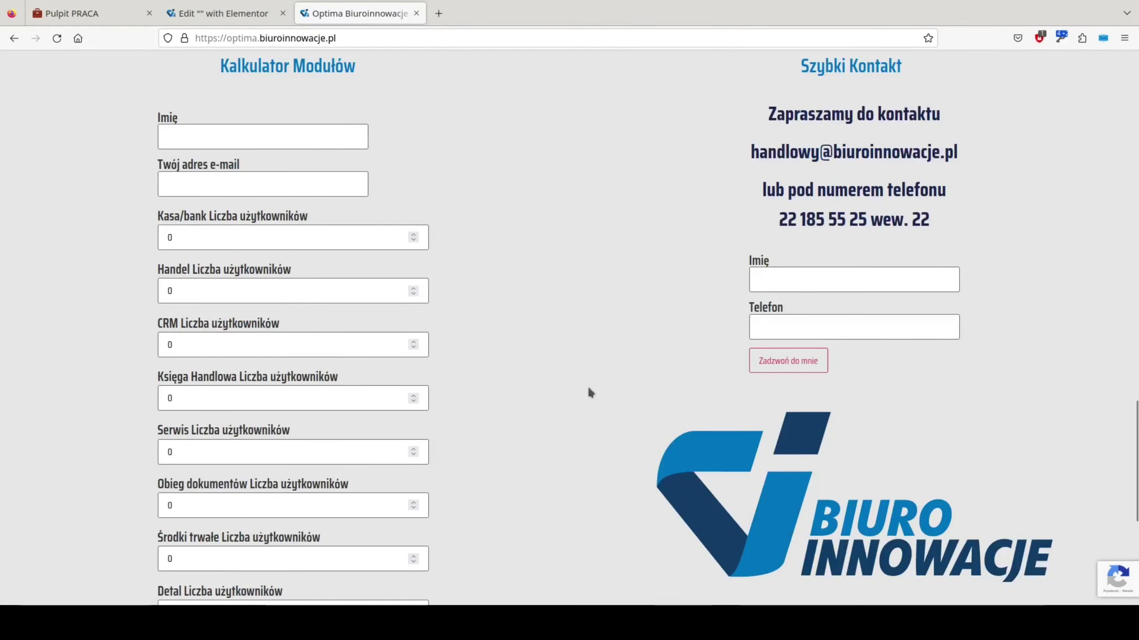
scroll(463, 359, down, 2)
scroll(894, 310, up, 4)
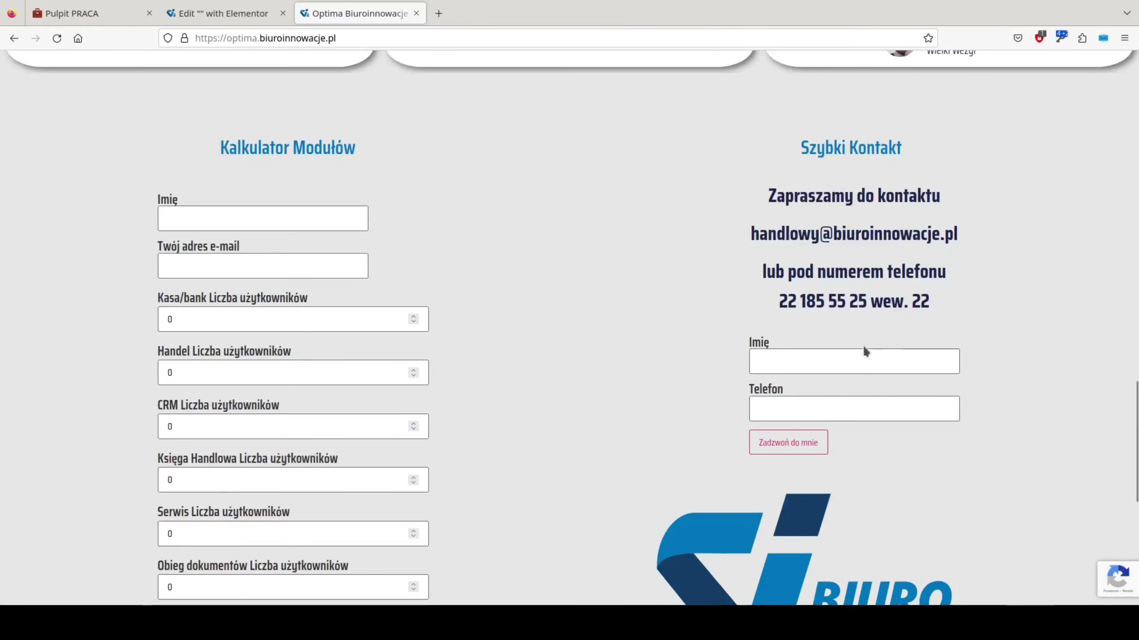